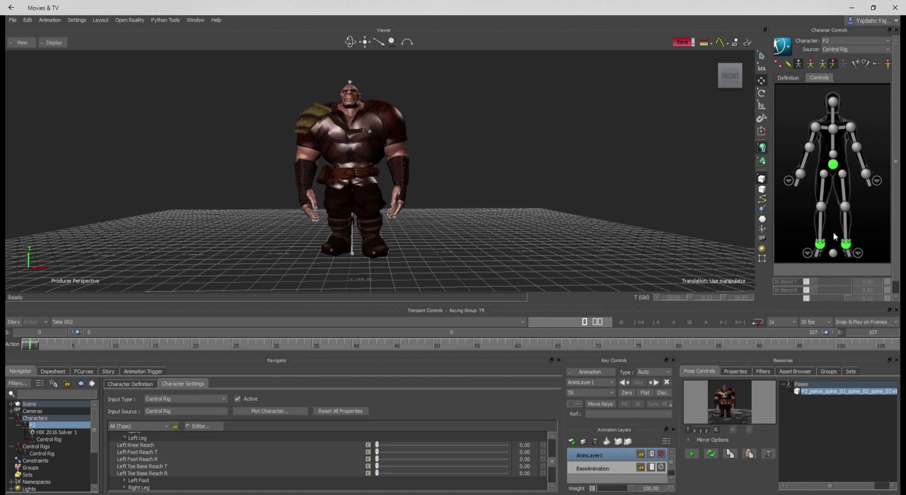
# Step: Select P2's right ankle effector, frame it, and dolly the camera back to show the feet
pyautogui.click(820, 244)
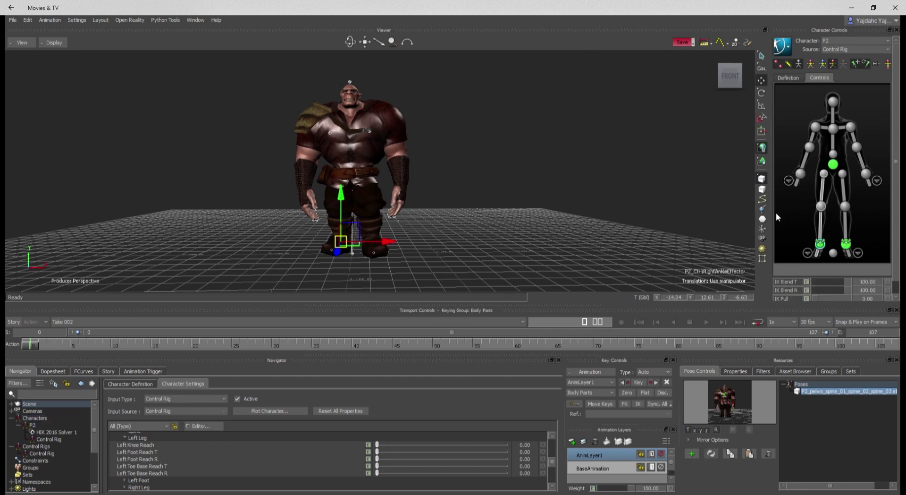
pyautogui.press('f')
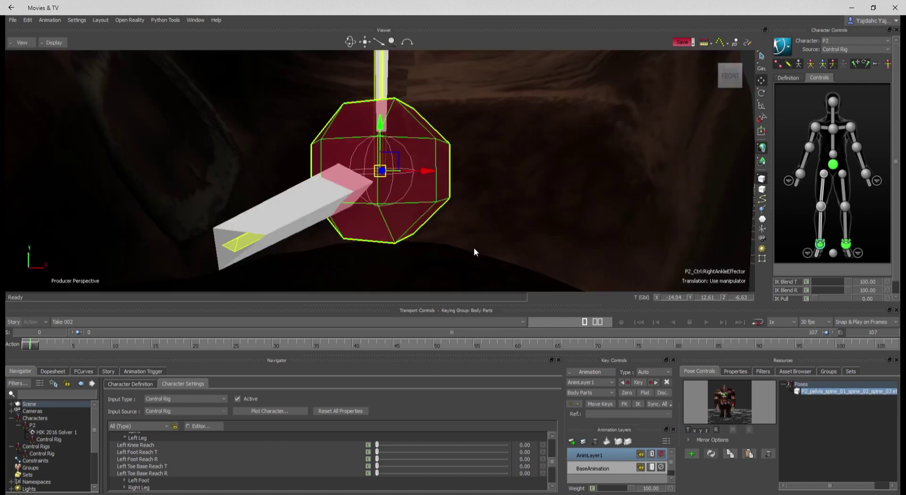
pyautogui.keyDown('ctrl'); pyautogui.moveTo(474, 248); pyautogui.dragTo(489, 206); pyautogui.keyUp('ctrl')
# Step: Select the hips effector and frame the whole character in the Producer Front camera
pyautogui.click(833, 164)
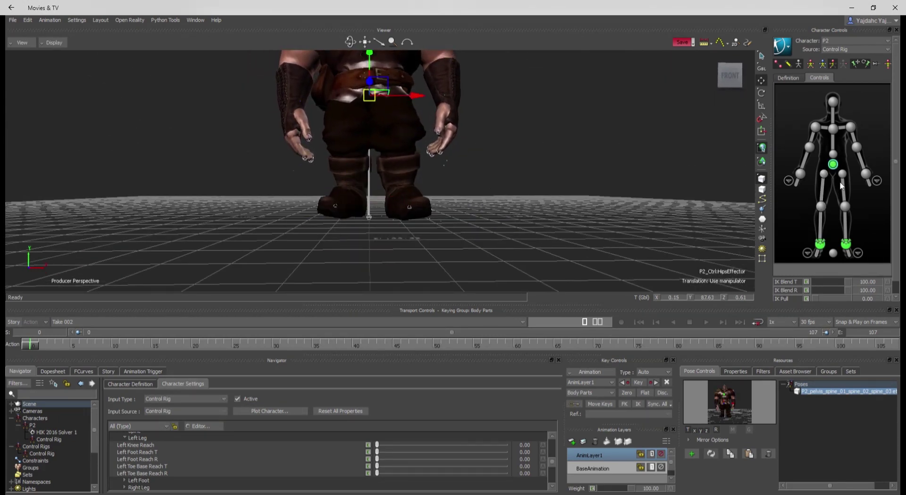
pyautogui.click(822, 244)
pyautogui.click(822, 245)
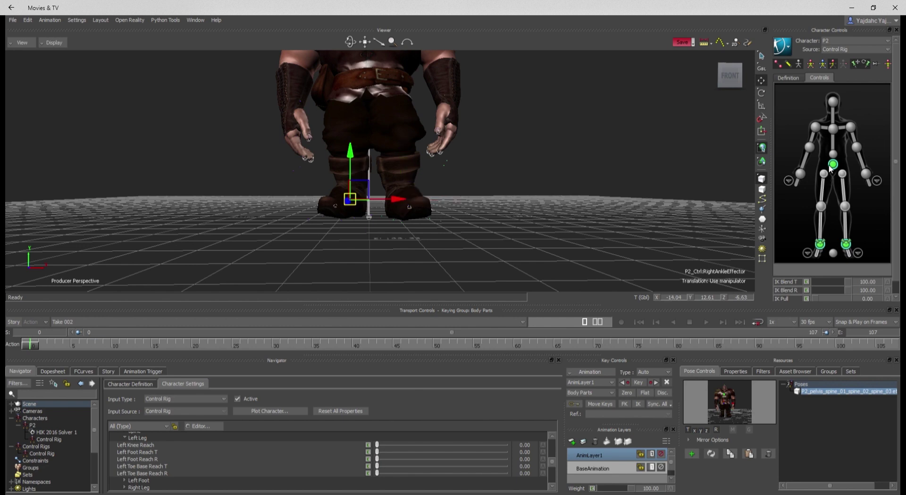
pyautogui.keyDown('ctrl'); pyautogui.keyDown('shift'); pyautogui.moveTo(687, 118); pyautogui.dragTo(616, 218); pyautogui.keyUp('shift'); pyautogui.keyUp('ctrl')
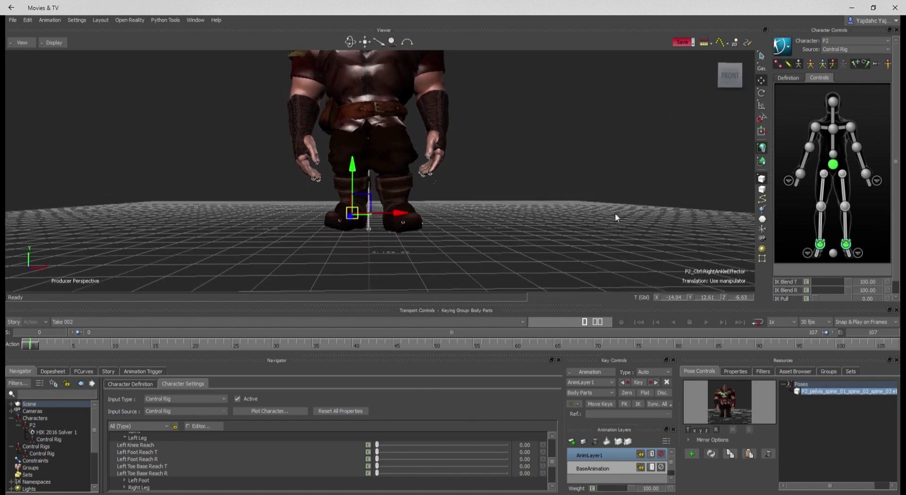
pyautogui.click(834, 165)
pyautogui.hotkey('ctrl', 'f')
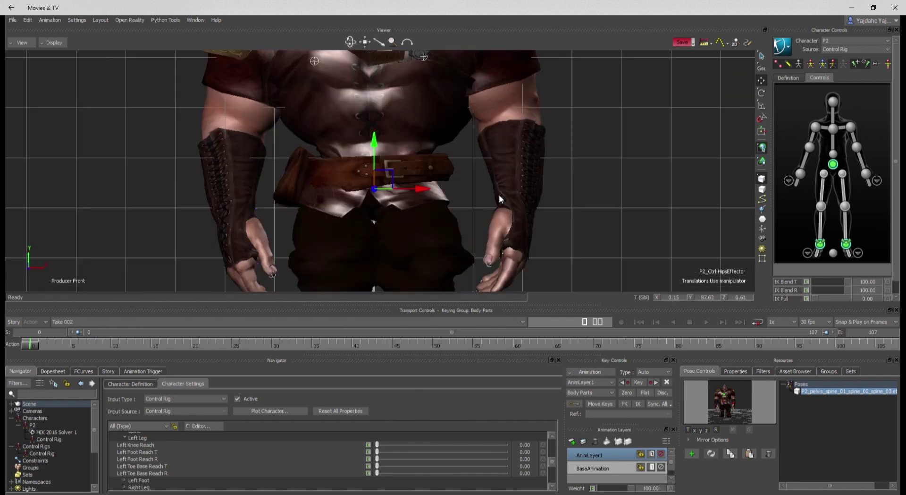
pyautogui.keyDown('ctrl'); pyautogui.moveTo(590, 122); pyautogui.dragTo(529, 205); pyautogui.keyUp('ctrl')
pyautogui.keyDown('ctrl'); pyautogui.moveTo(530, 205); pyautogui.dragTo(497, 169); pyautogui.keyUp('ctrl')
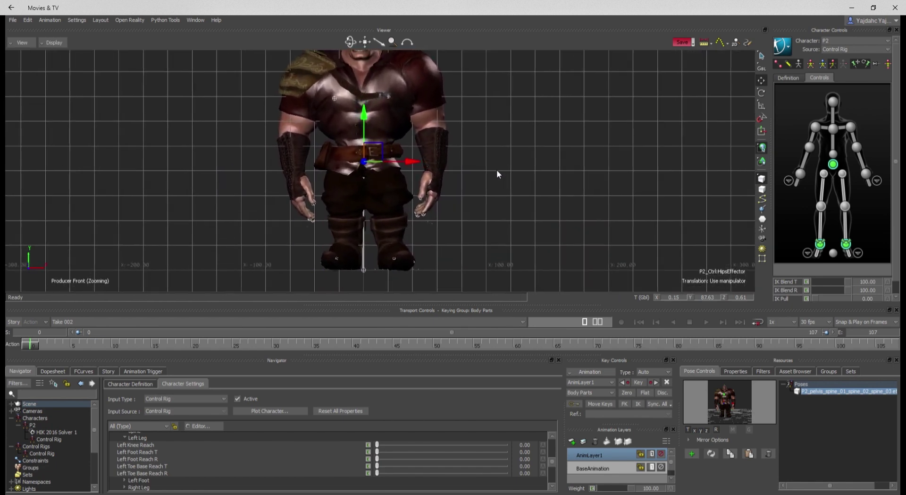
# Step: Lower the hips slightly, key them on AnimLayer1 at frame 0, and review frames 0–107
pyautogui.moveTo(363, 113); pyautogui.dragTo(364, 115)
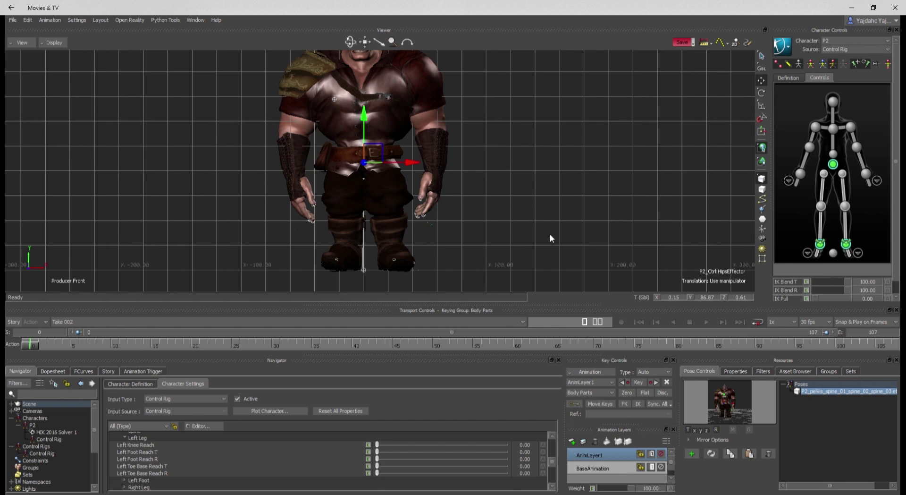
pyautogui.click(605, 456)
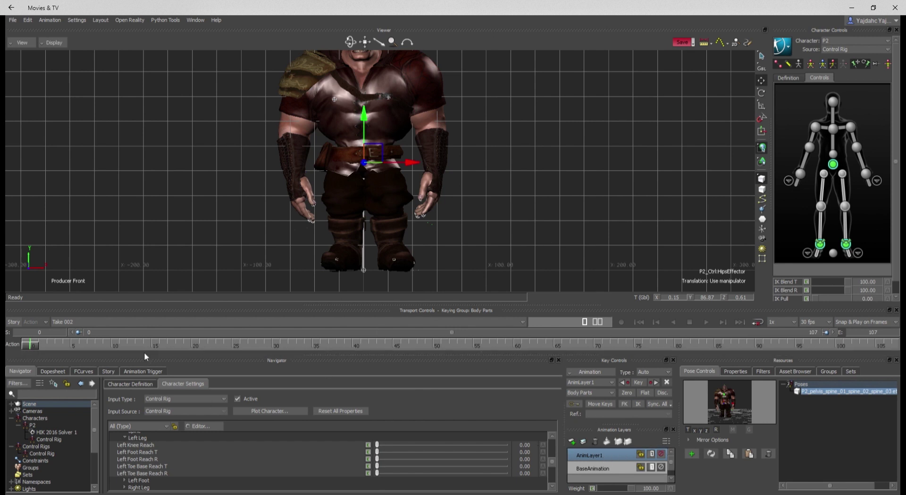
pyautogui.press('k')
pyautogui.moveTo(34, 344); pyautogui.dragTo(875, 346)
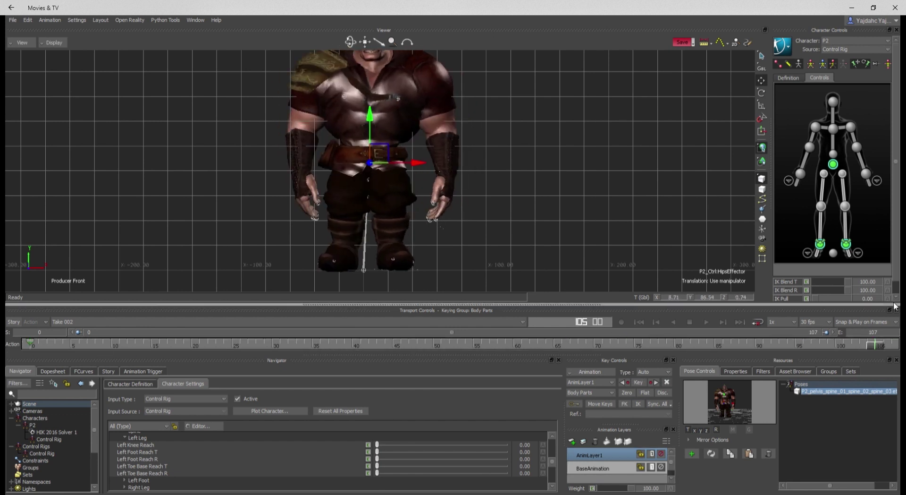
pyautogui.moveTo(895, 306); pyautogui.dragTo(24, 348)
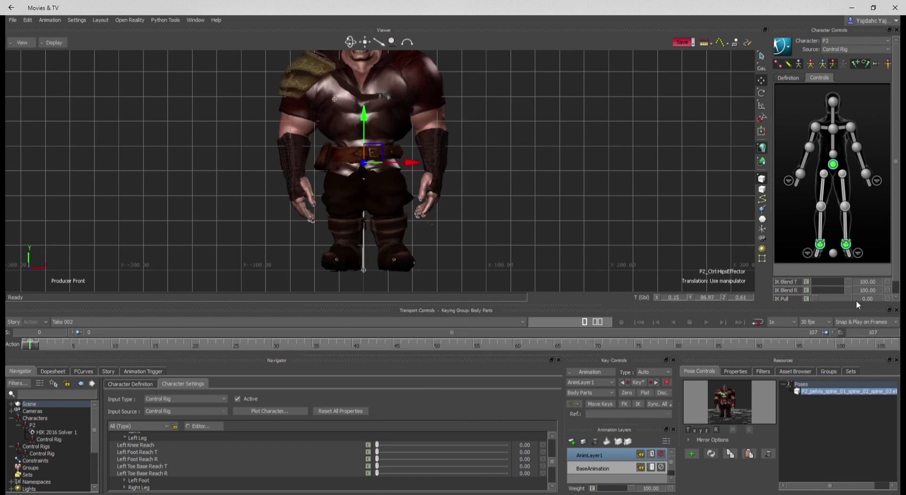
pyautogui.click(846, 248)
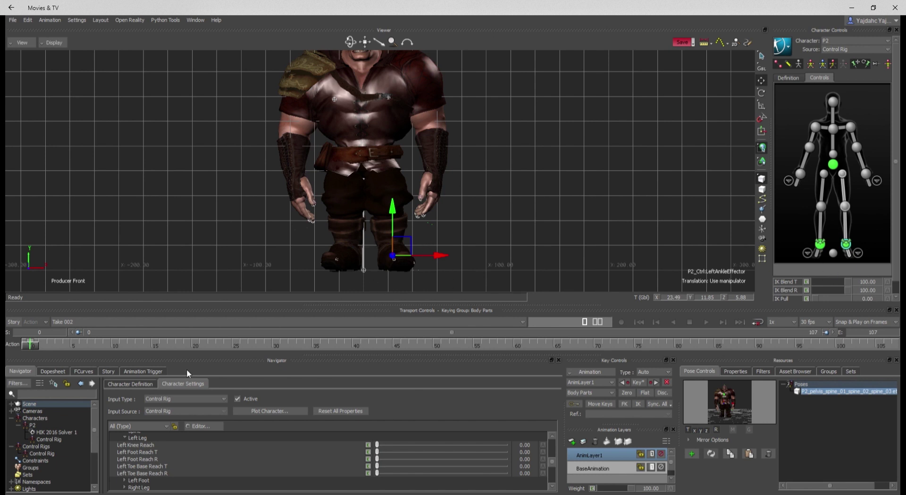
# Step: Show the translation and rotation curves in the FCurves editor, fitted to the graph
pyautogui.click(84, 371)
pyautogui.click(30, 416)
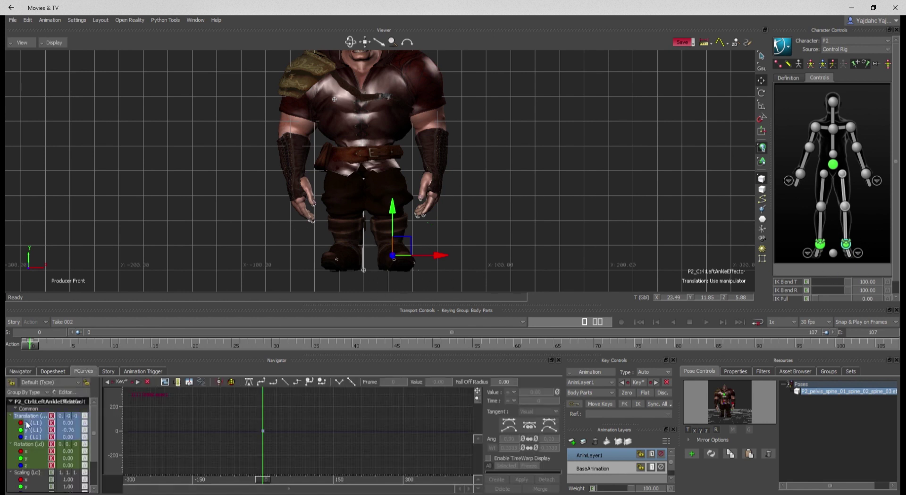
pyautogui.keyDown('ctrl'); pyautogui.click(25, 444); pyautogui.keyUp('ctrl')
pyautogui.press('a')
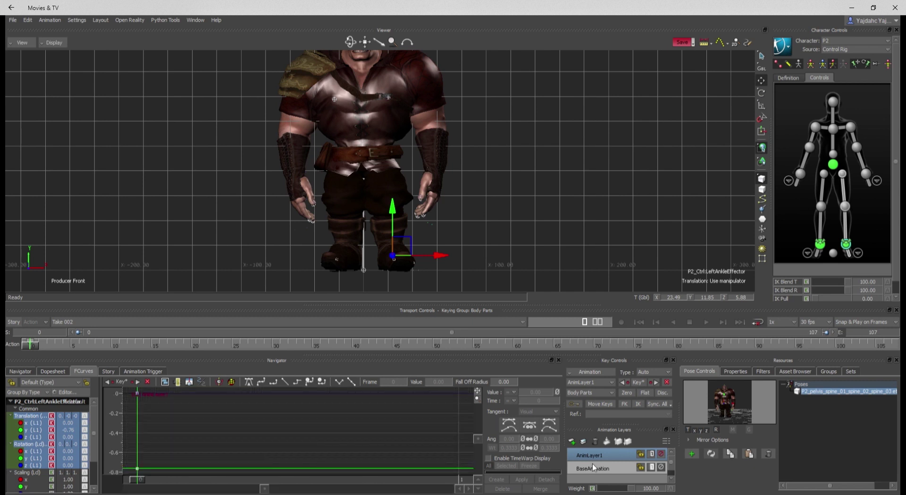
# Step: Select BaseAnimation with AnimLayer1 to merge them, then reselect the left ankle effector
pyautogui.click(592, 203)
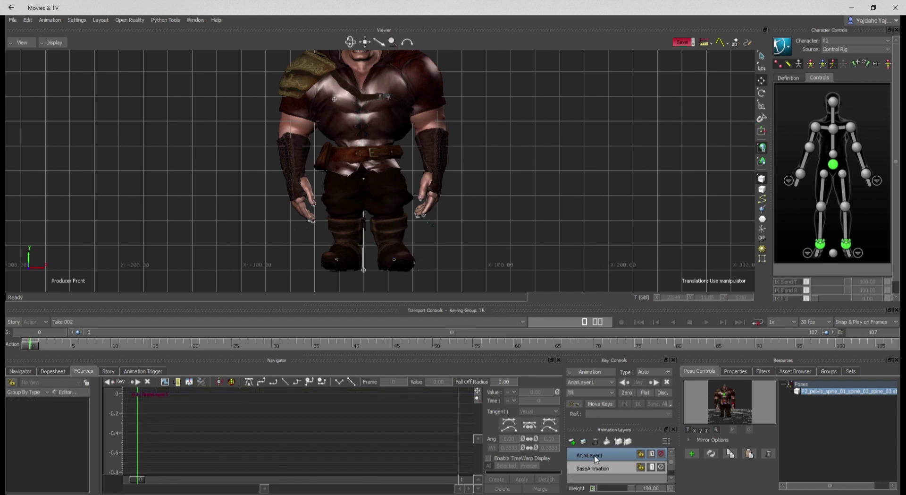
pyautogui.keyDown('ctrl'); pyautogui.click(594, 467); pyautogui.keyUp('ctrl')
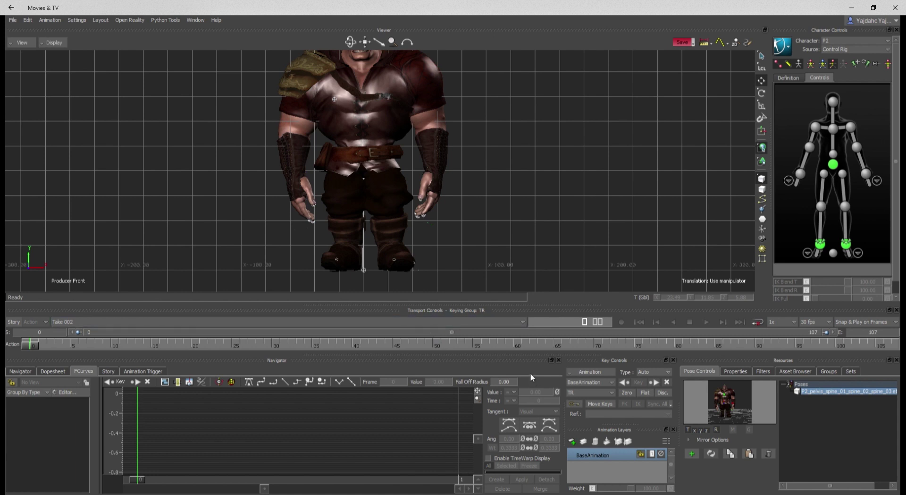
pyautogui.click(846, 245)
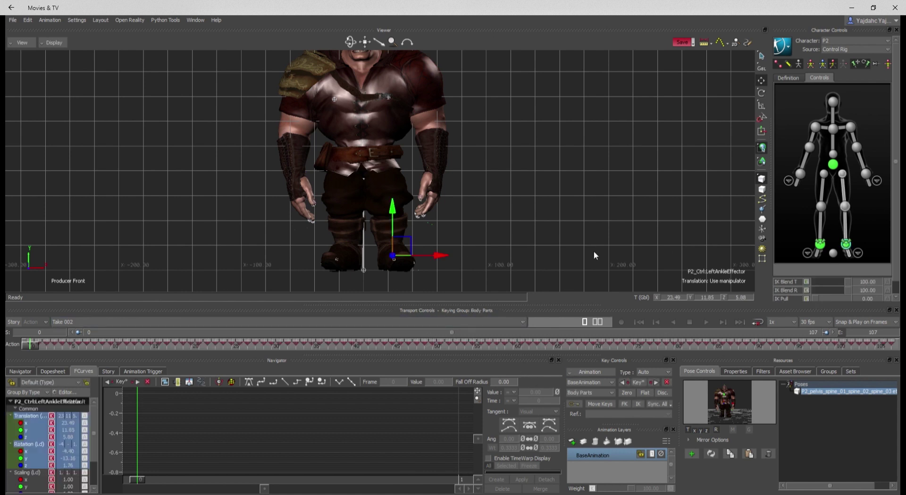
# Step: Frame the left ankle's curves and delete all of their keys
pyautogui.press('a')
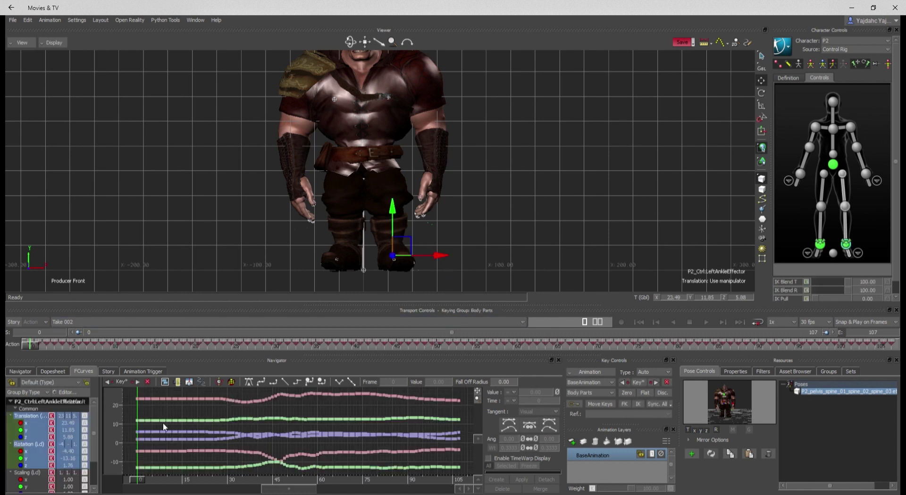
pyautogui.keyDown('ctrl'); pyautogui.moveTo(349, 441); pyautogui.dragTo(359, 458); pyautogui.keyUp('ctrl')
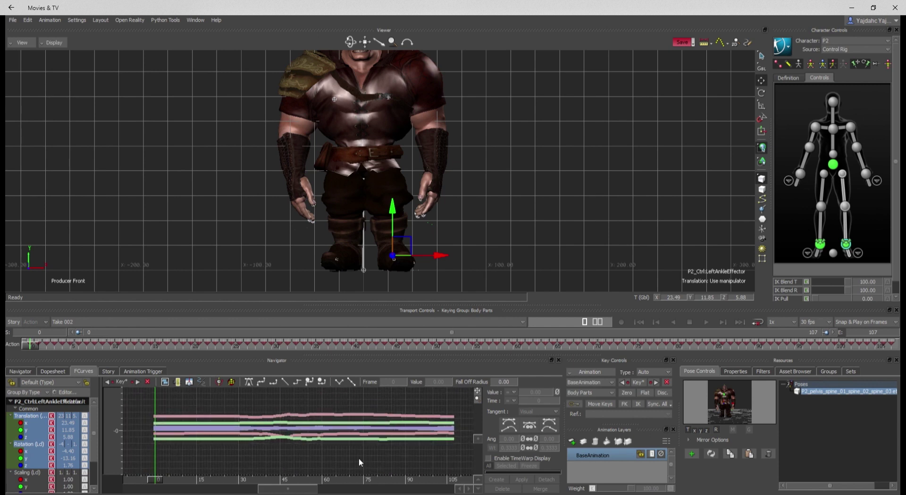
pyautogui.moveTo(27, 345)
pyautogui.mouseDown()
pyautogui.moveTo(830, 345)
pyautogui.moveTo(352, 356)
pyautogui.moveTo(30, 346)
pyautogui.mouseUp()
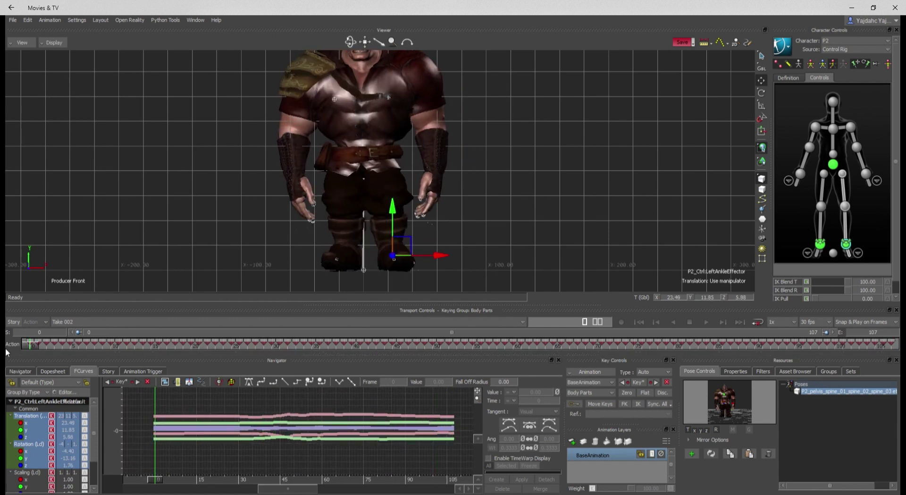
pyautogui.moveTo(460, 397); pyautogui.dragTo(157, 445)
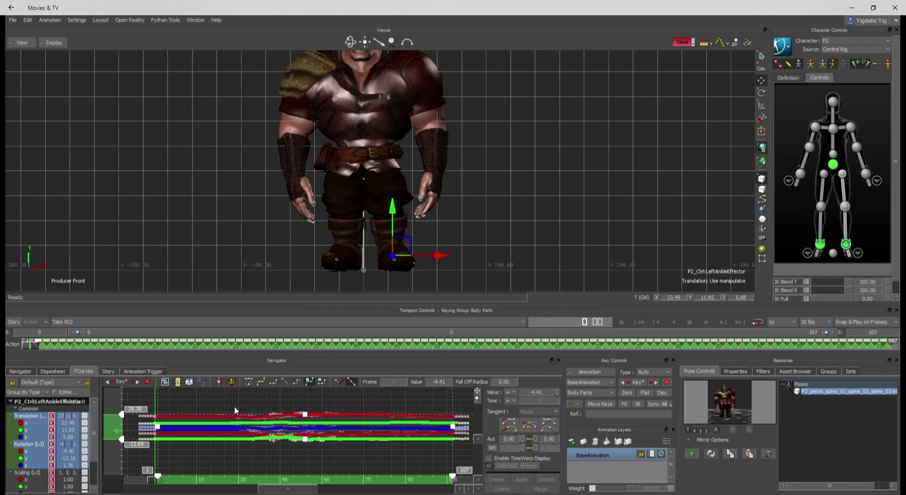
pyautogui.press('Delete')
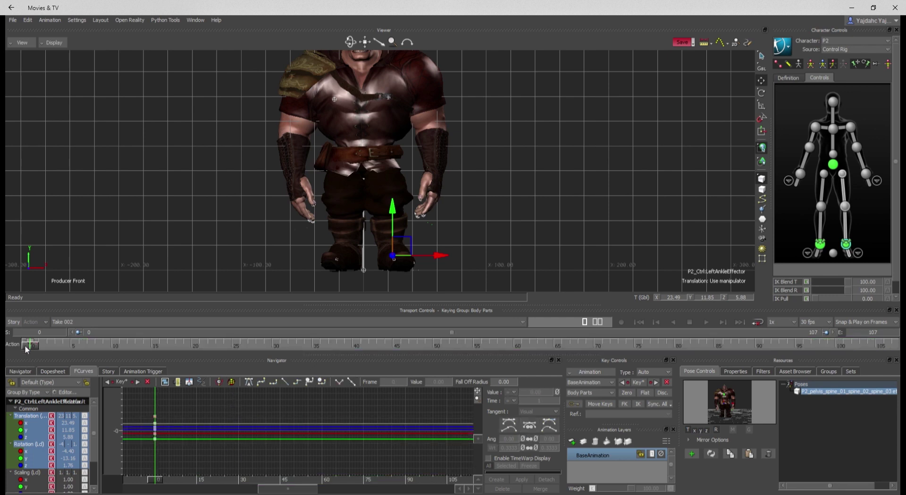
# Step: Scrub the take across frames 0–106 to check the flattened ankle curves
pyautogui.moveTo(26, 348); pyautogui.dragTo(491, 393)
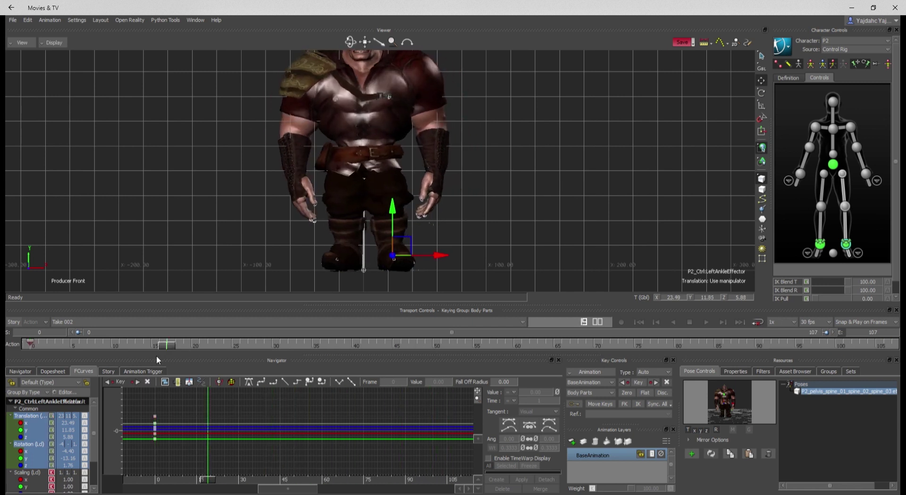
pyautogui.moveTo(157, 360); pyautogui.dragTo(6, 363)
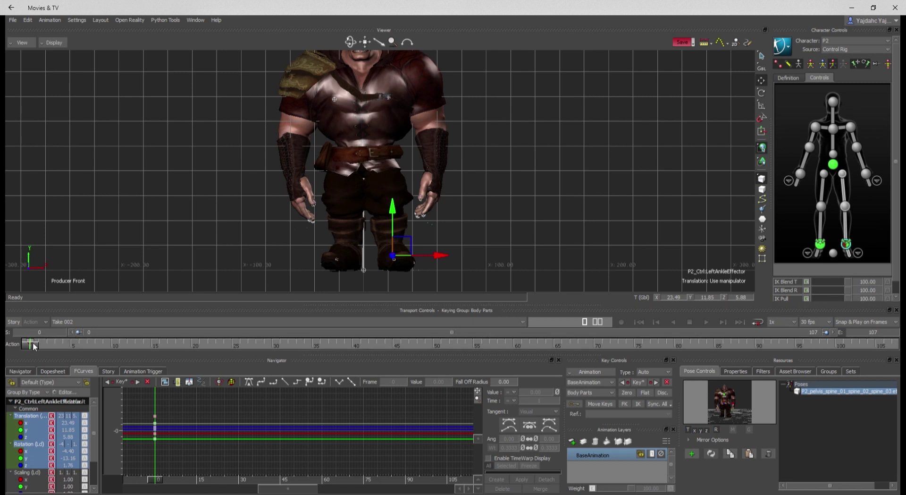
pyautogui.moveTo(33, 342)
pyautogui.mouseDown()
pyautogui.moveTo(891, 344)
pyautogui.moveTo(30, 344)
pyautogui.mouseUp()
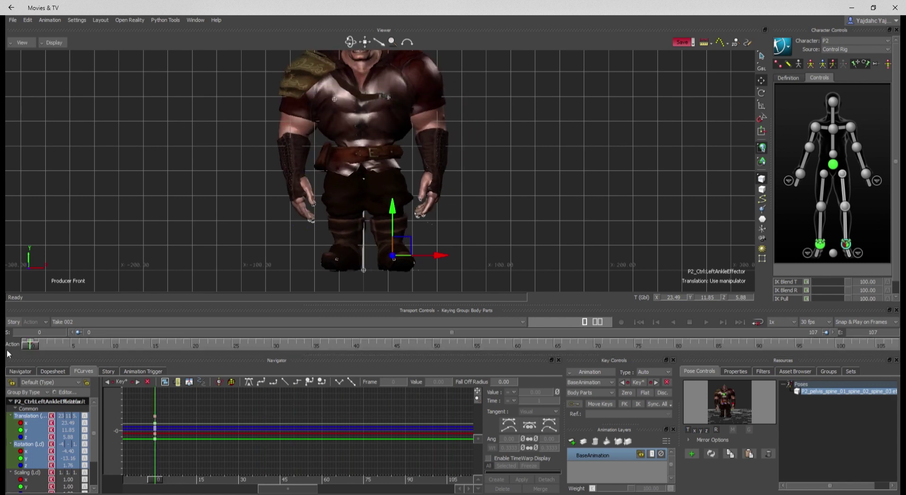
# Step: Display the right ankle's rotation and translation curves, fitted, and inspect frames 33–38
pyautogui.click(821, 244)
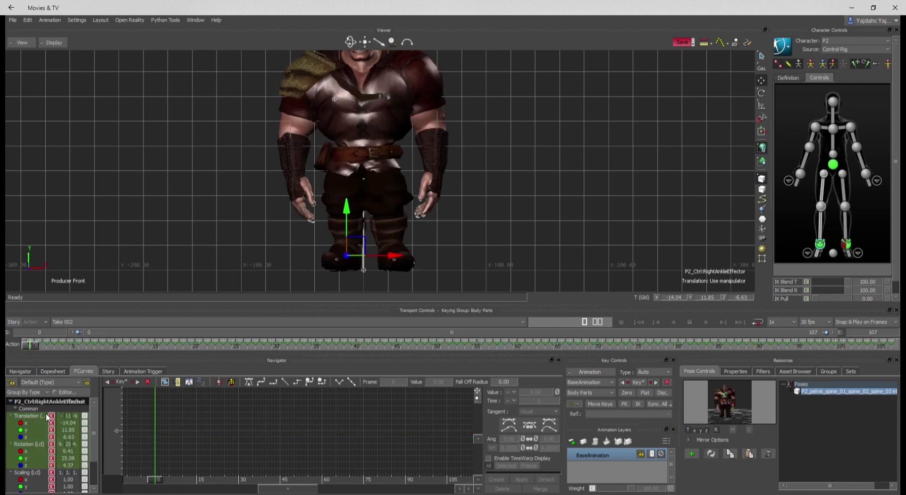
pyautogui.click(27, 445)
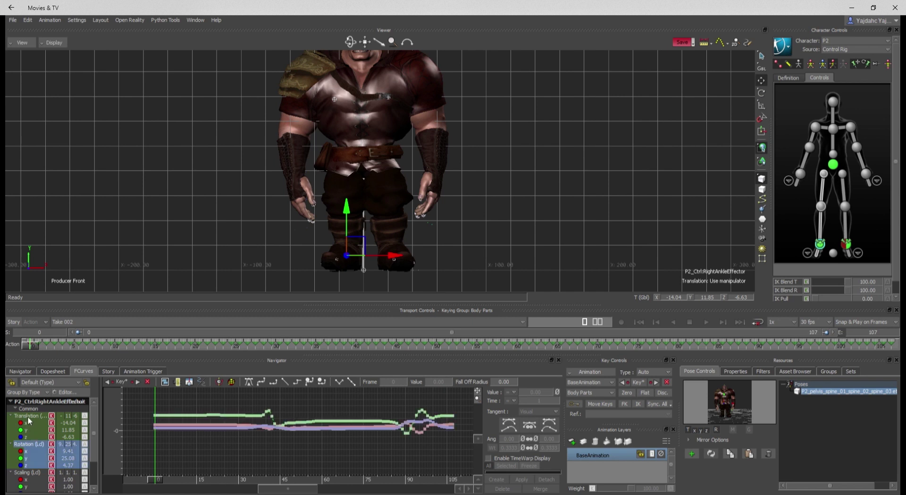
pyautogui.keyDown('ctrl'); pyautogui.click(28, 417); pyautogui.keyUp('ctrl')
pyautogui.press('a')
pyautogui.scroll(-3, 256, 443)
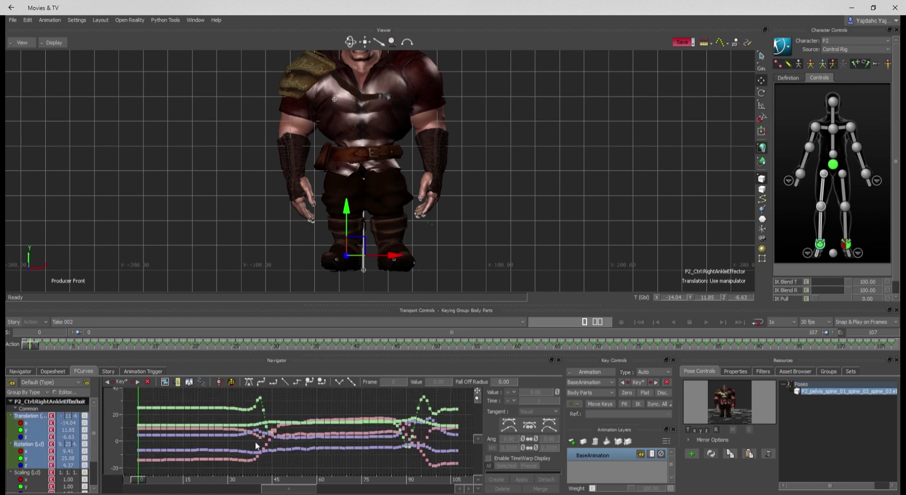
pyautogui.keyDown('shift'); pyautogui.moveTo(256, 442); pyautogui.dragTo(249, 436); pyautogui.keyUp('shift')
pyautogui.press('Right')
pyautogui.press('Right')
pyautogui.press('Right')
pyautogui.press('Right')
pyautogui.press('Right')
pyautogui.press('Right')
pyautogui.press('Right')
pyautogui.press('Right')
pyautogui.press('Right')
pyautogui.press('Right')
pyautogui.press('Right')
pyautogui.press('Right')
pyautogui.press('Right')
pyautogui.press('Right')
pyautogui.press('Right')
pyautogui.press('Right')
pyautogui.press('Right')
pyautogui.press('Right')
pyautogui.press('Right')
pyautogui.press('Right')
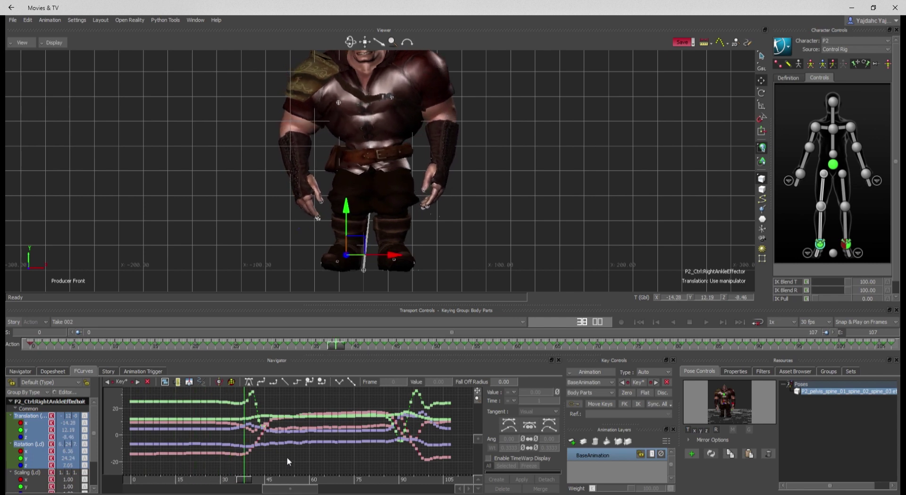
pyautogui.press('Left')
pyautogui.press('Left')
pyautogui.press('Left')
pyautogui.press('Left')
pyautogui.press('Left')
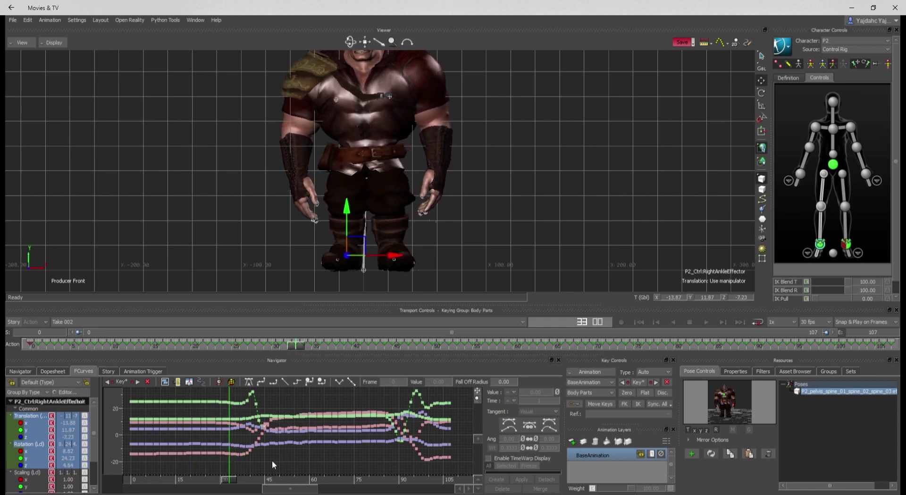
# Step: Delete the right ankle's keys before frame 31 and between frames 34 and 38
pyautogui.moveTo(131, 388); pyautogui.dragTo(231, 472)
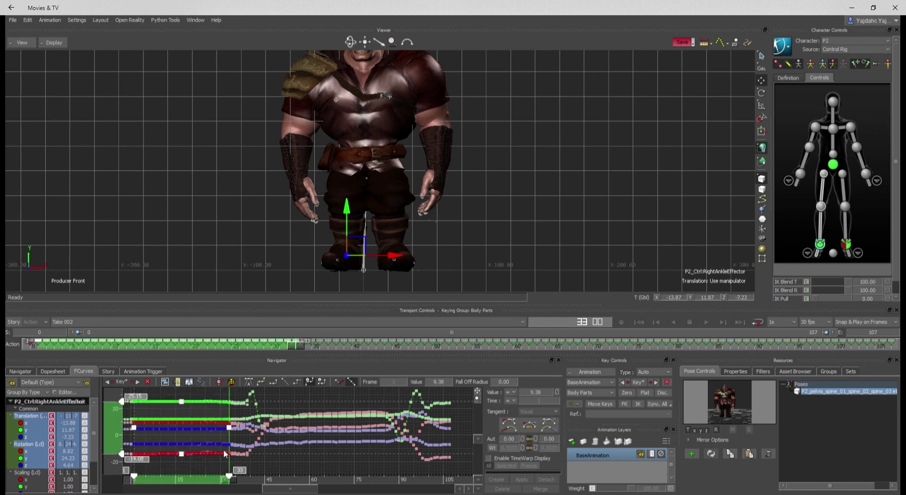
pyautogui.press('Delete')
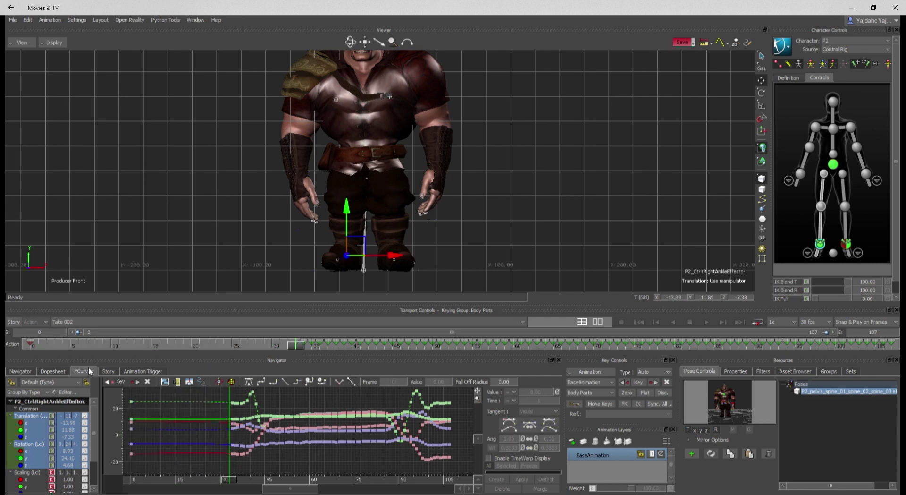
pyautogui.moveTo(31, 342); pyautogui.dragTo(290, 352)
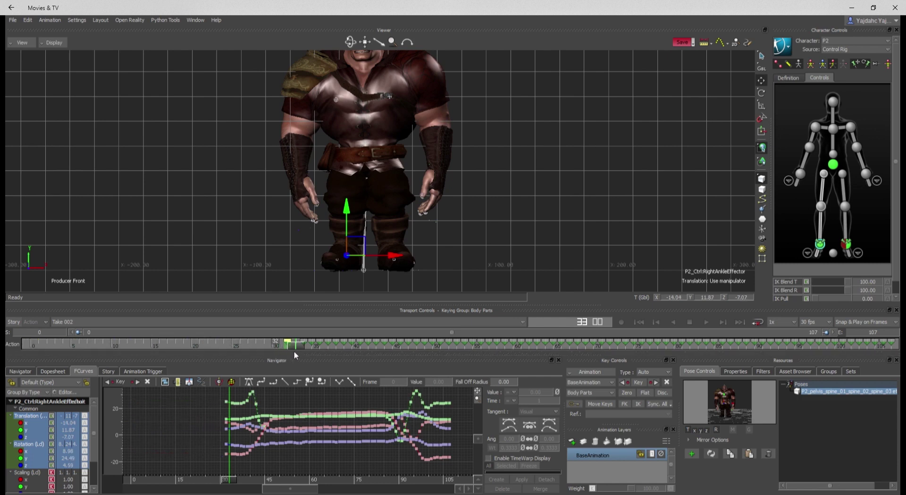
pyautogui.click(305, 343)
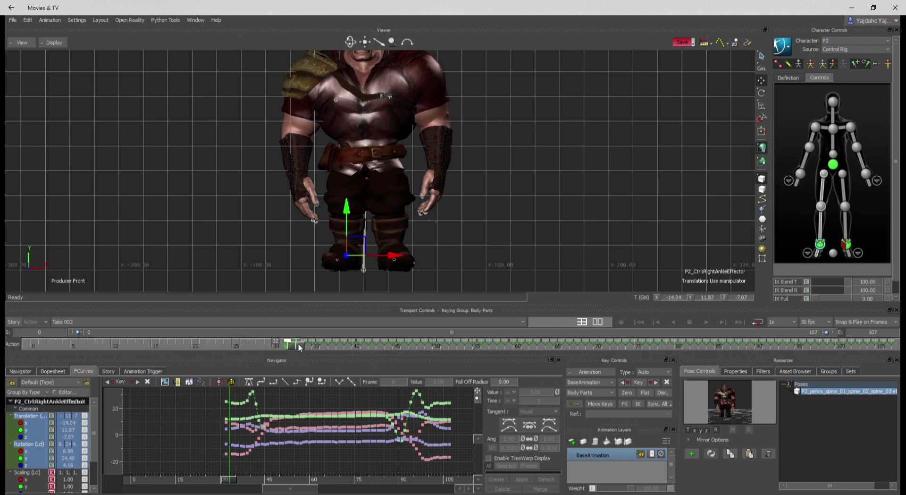
pyautogui.moveTo(298, 344)
pyautogui.mouseDown()
pyautogui.moveTo(116, 346)
pyautogui.moveTo(101, 356)
pyautogui.moveTo(152, 370)
pyautogui.moveTo(67, 362)
pyautogui.moveTo(381, 366)
pyautogui.moveTo(310, 358)
pyautogui.moveTo(337, 343)
pyautogui.mouseUp()
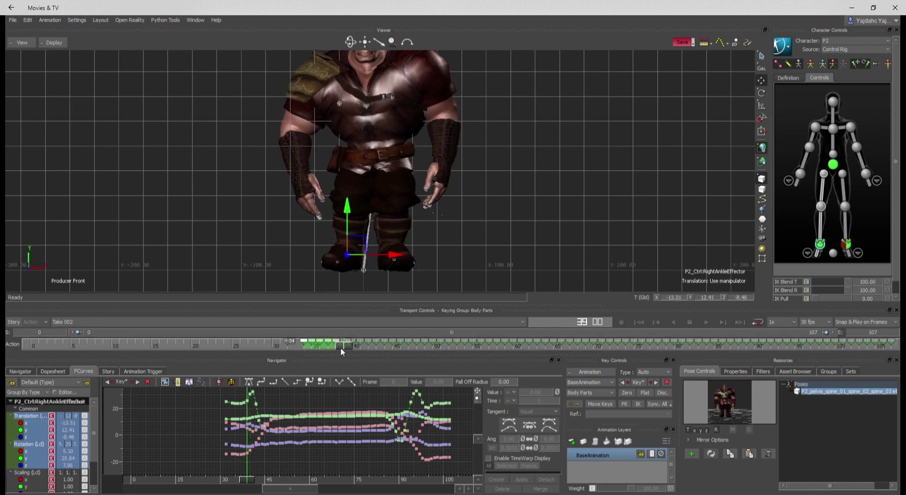
pyautogui.press('Delete')
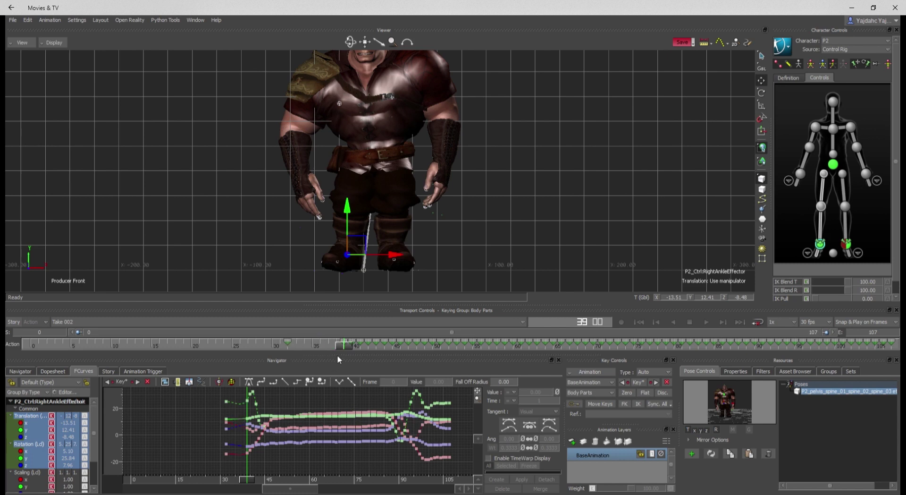
# Step: Delete the right ankle's keys in frames 99–106 and add a new animation layer
pyautogui.moveTo(340, 348)
pyautogui.mouseDown()
pyautogui.moveTo(194, 343)
pyautogui.moveTo(892, 345)
pyautogui.moveTo(823, 347)
pyautogui.mouseUp()
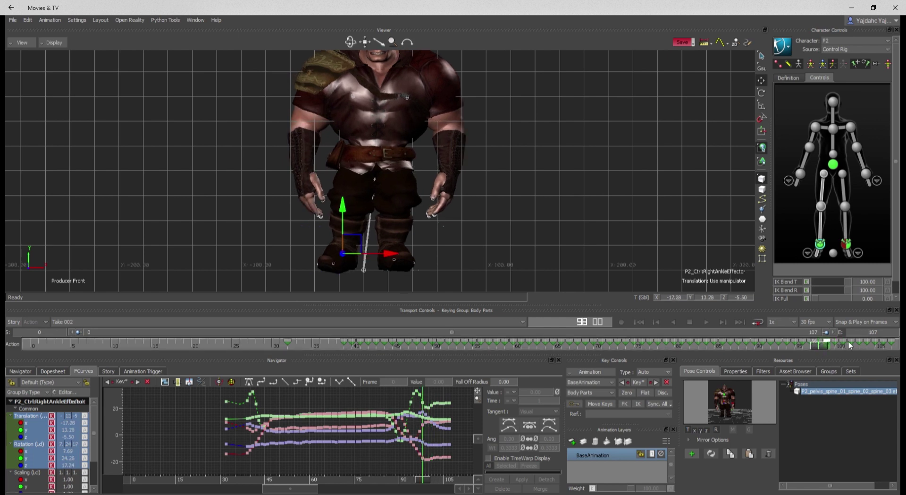
pyautogui.keyDown('shift'); pyautogui.moveTo(881, 346); pyautogui.dragTo(883, 345); pyautogui.keyUp('shift')
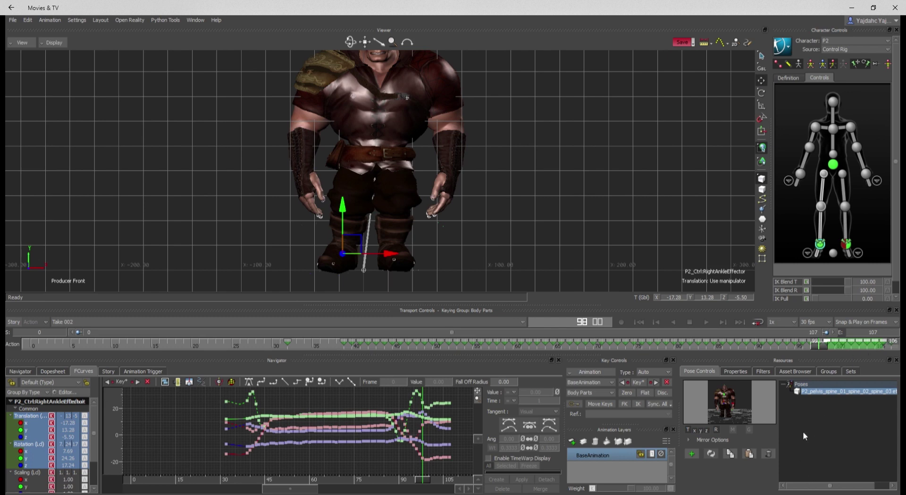
pyautogui.press('Delete')
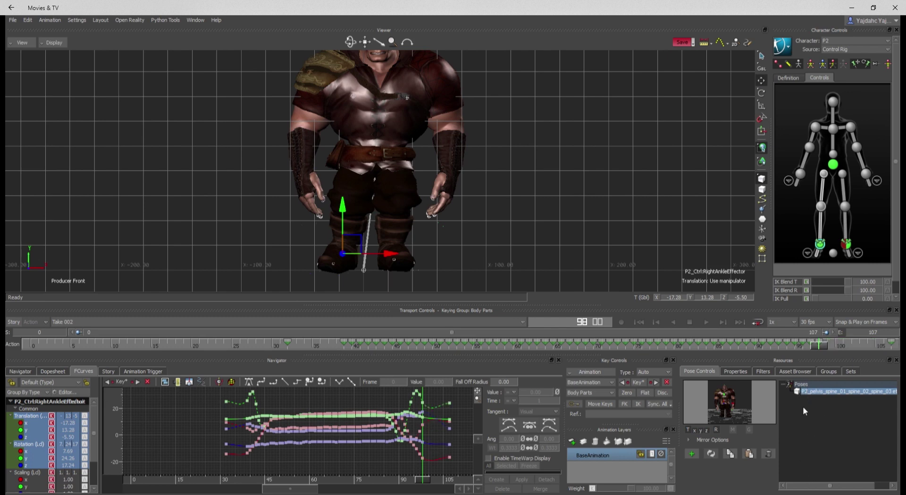
pyautogui.moveTo(818, 347)
pyautogui.mouseDown()
pyautogui.moveTo(869, 352)
pyautogui.moveTo(870, 341)
pyautogui.moveTo(750, 359)
pyautogui.moveTo(895, 361)
pyautogui.moveTo(762, 368)
pyautogui.moveTo(754, 364)
pyautogui.moveTo(891, 355)
pyautogui.mouseUp()
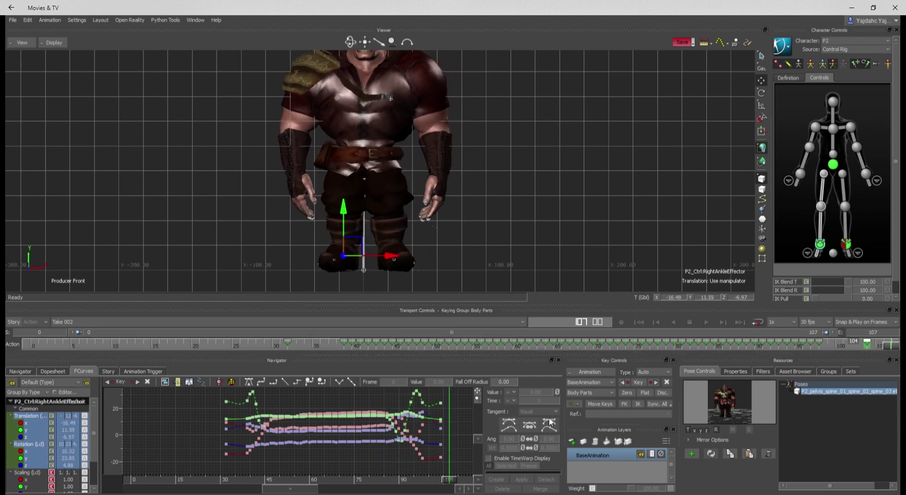
pyautogui.click(572, 441)
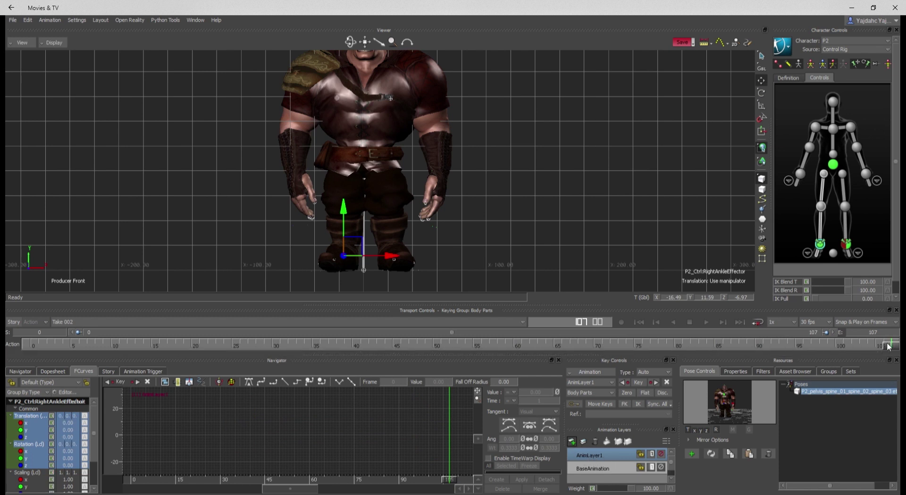
# Step: Key the right ankle on AnimLayer1 at frame 32
pyautogui.moveTo(891, 345)
pyautogui.mouseDown()
pyautogui.moveTo(505, 370)
pyautogui.moveTo(293, 369)
pyautogui.moveTo(286, 346)
pyautogui.mouseUp()
pyautogui.click(588, 468)
pyautogui.click(588, 455)
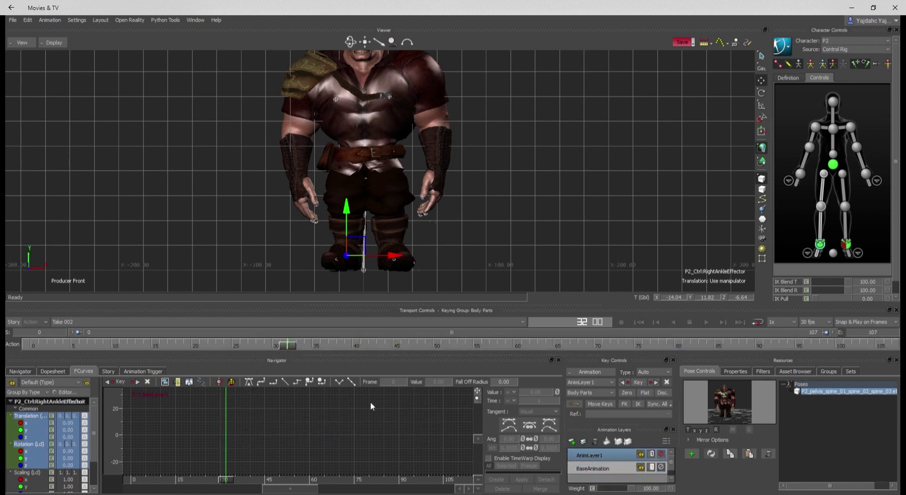
pyautogui.press('k')
# Step: Move to frame 104 via BaseAnimation and make AnimLayer1 the active layer again
pyautogui.click(597, 465)
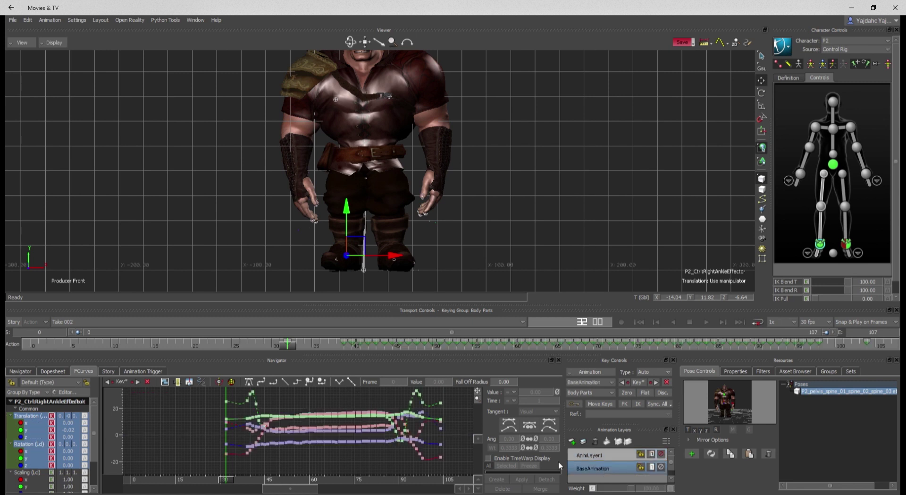
pyautogui.moveTo(285, 344)
pyautogui.mouseDown()
pyautogui.moveTo(346, 355)
pyautogui.moveTo(820, 367)
pyautogui.mouseUp()
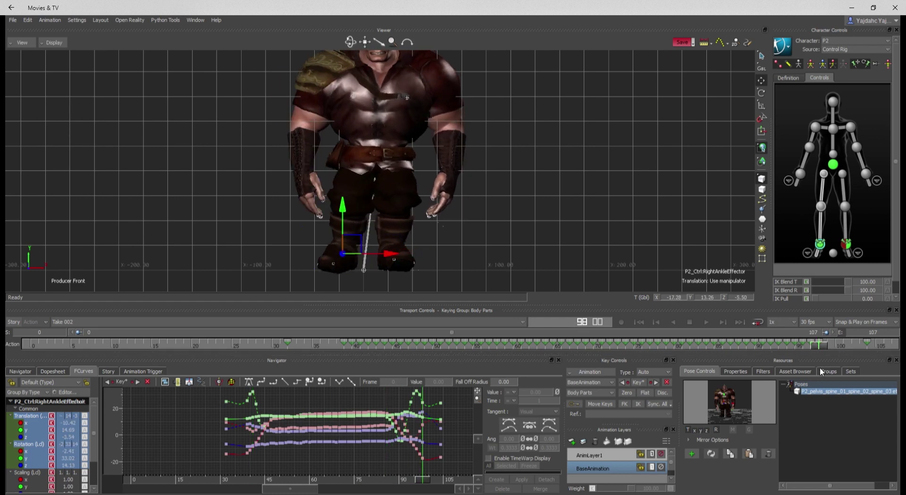
pyautogui.click(600, 455)
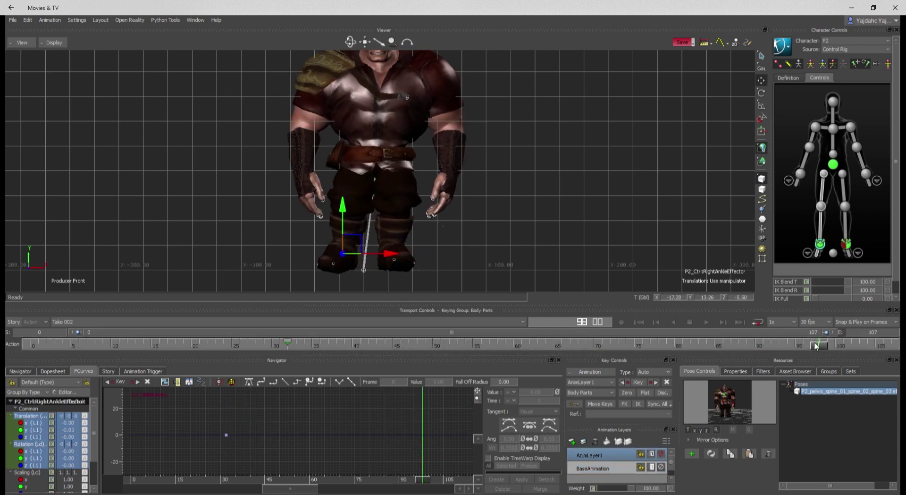
pyautogui.click(579, 467)
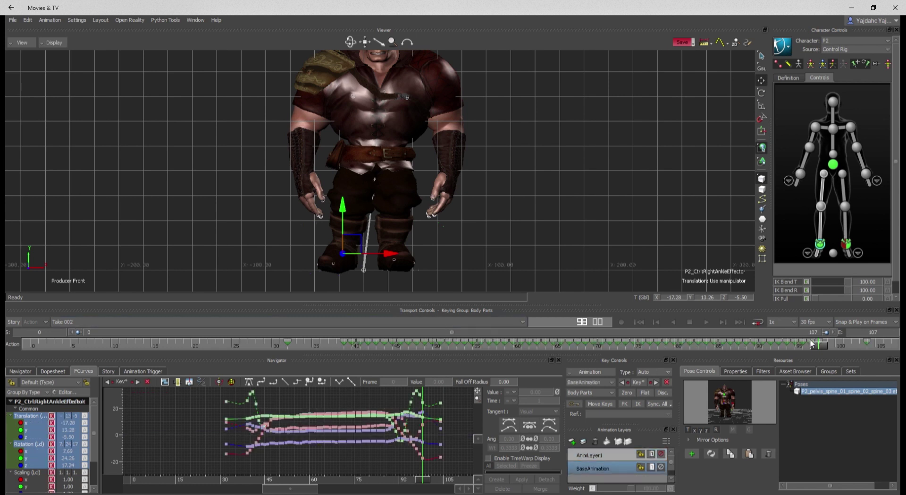
pyautogui.moveTo(812, 343); pyautogui.dragTo(867, 350)
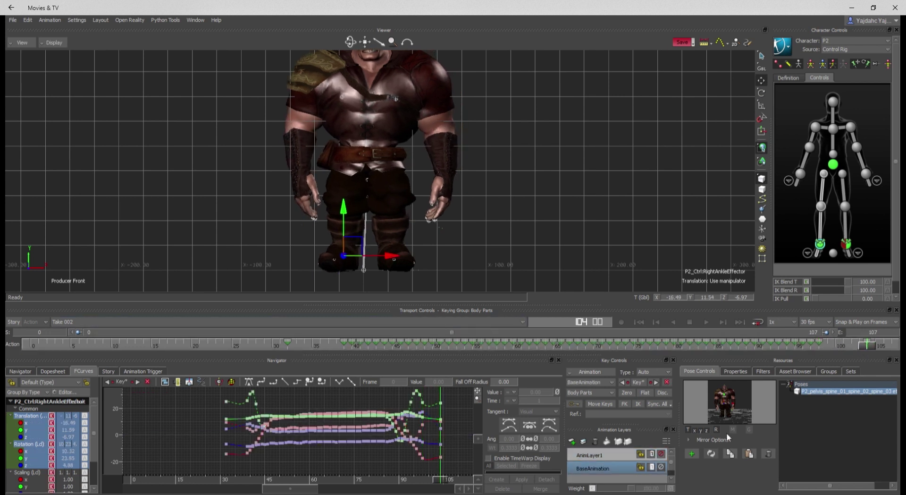
pyautogui.click(607, 454)
# Step: Key the right ankle on AnimLayer1 at frame 104, then move to frame 81
pyautogui.press('k')
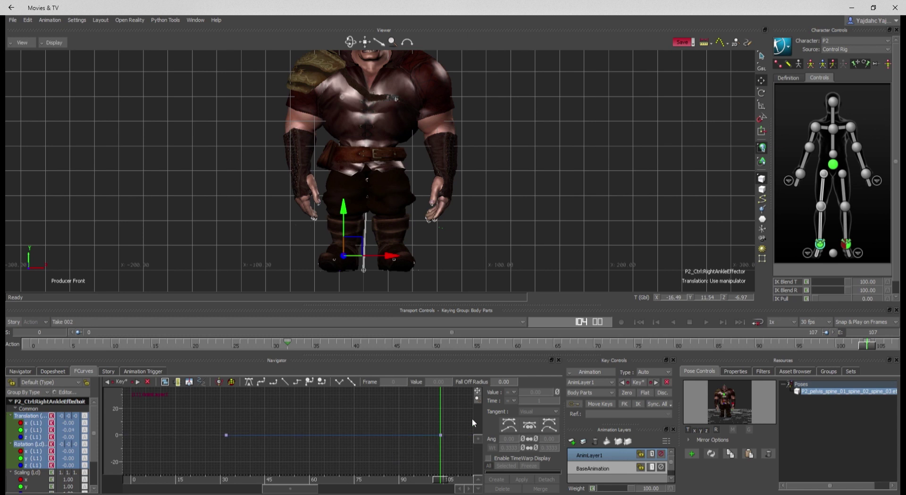
pyautogui.moveTo(437, 482)
pyautogui.mouseDown()
pyautogui.moveTo(371, 465)
pyautogui.moveTo(386, 462)
pyautogui.moveTo(376, 453)
pyautogui.mouseUp()
pyautogui.moveTo(362, 444); pyautogui.dragTo(372, 445)
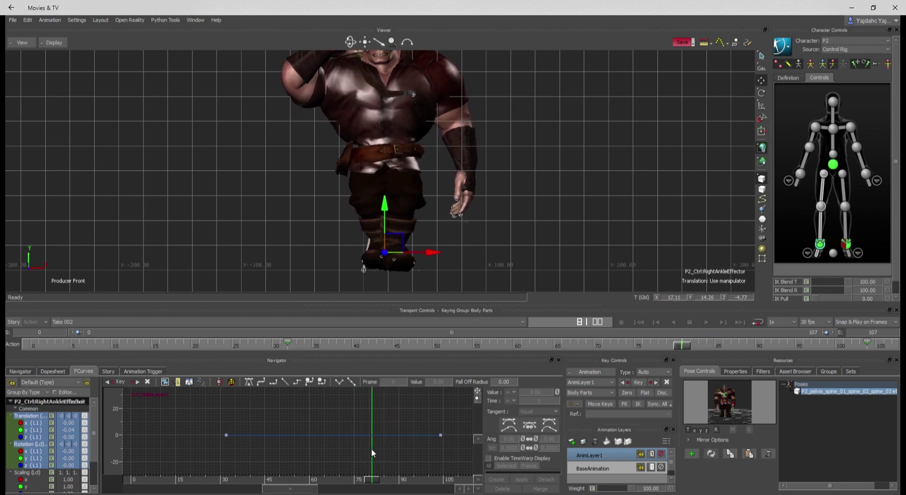
# Step: Shift the right ankle left and slightly down, key it at frame 81, and save P2 Pose
pyautogui.moveTo(431, 254); pyautogui.dragTo(409, 252)
pyautogui.moveTo(362, 204); pyautogui.dragTo(363, 207)
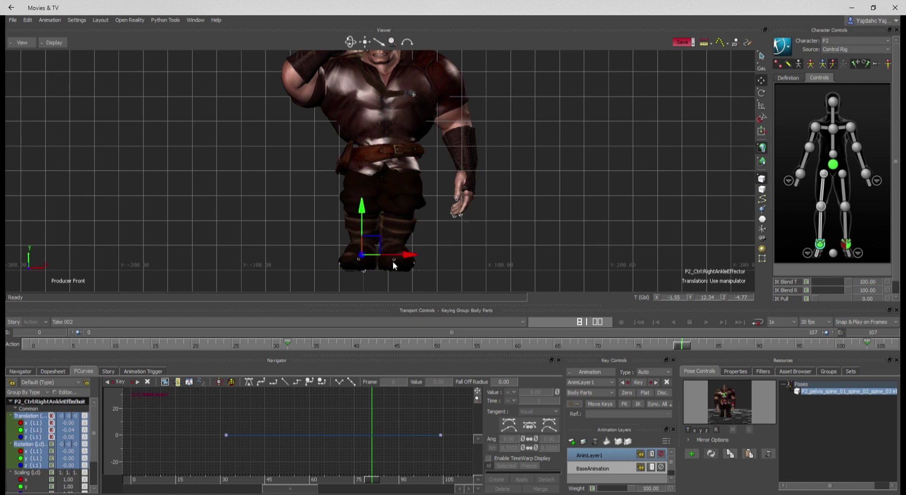
pyautogui.press('k')
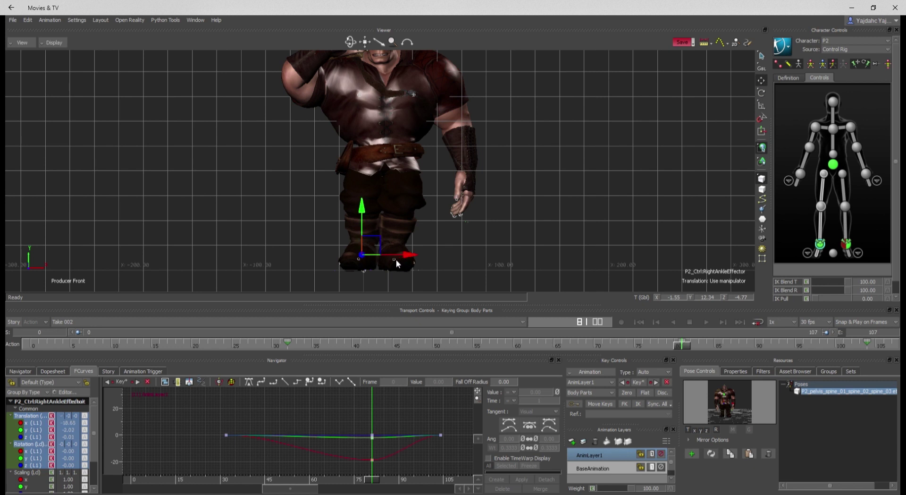
pyautogui.click(692, 454)
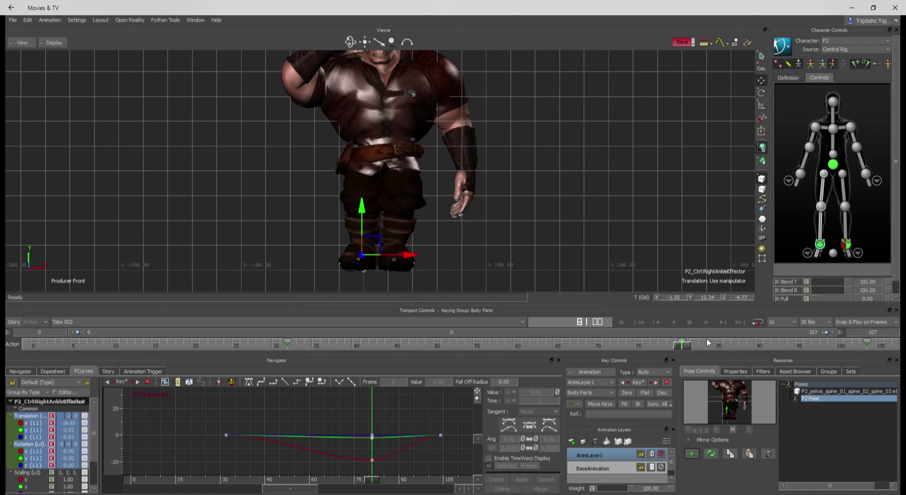
# Step: Step from the frame-81 key back to frames 39–43 on AnimLayer1 and apply P2 Pose
pyautogui.keyDown('shift'); pyautogui.click(683, 346); pyautogui.keyUp('shift')
pyautogui.moveTo(679, 346); pyautogui.dragTo(287, 347)
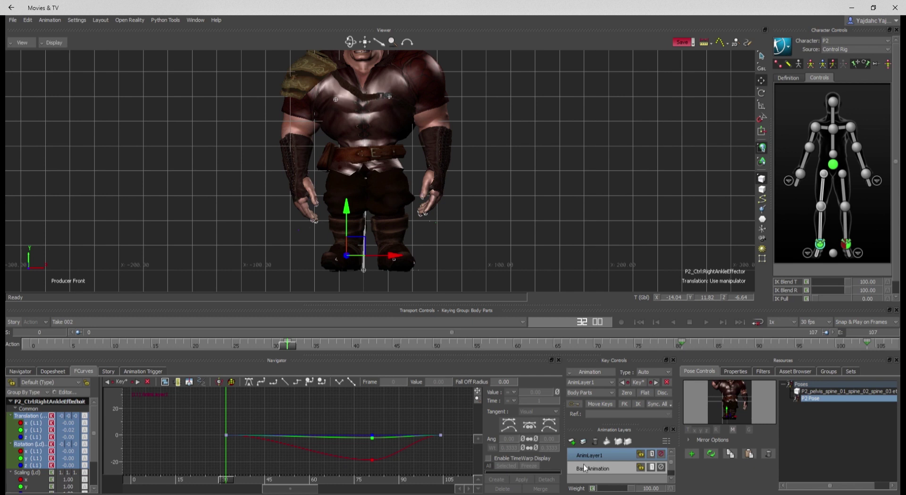
pyautogui.click(584, 467)
pyautogui.hotkey('alt', 'Right')
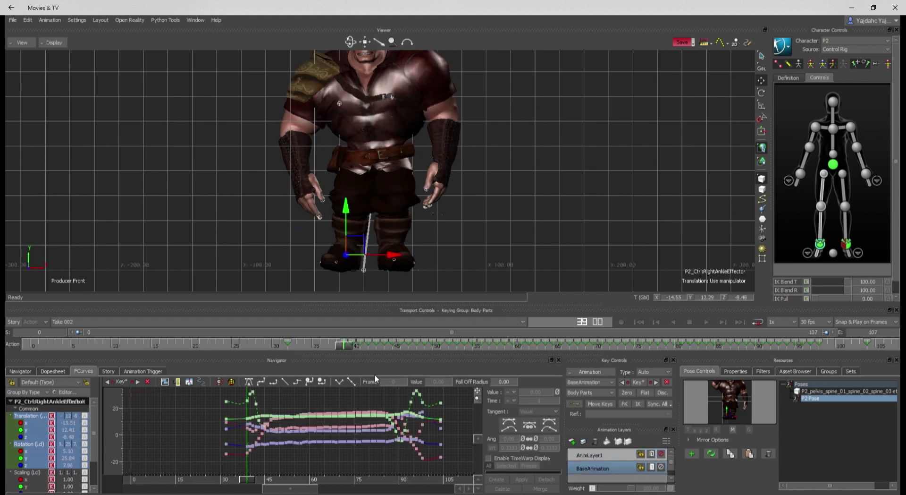
pyautogui.click(608, 452)
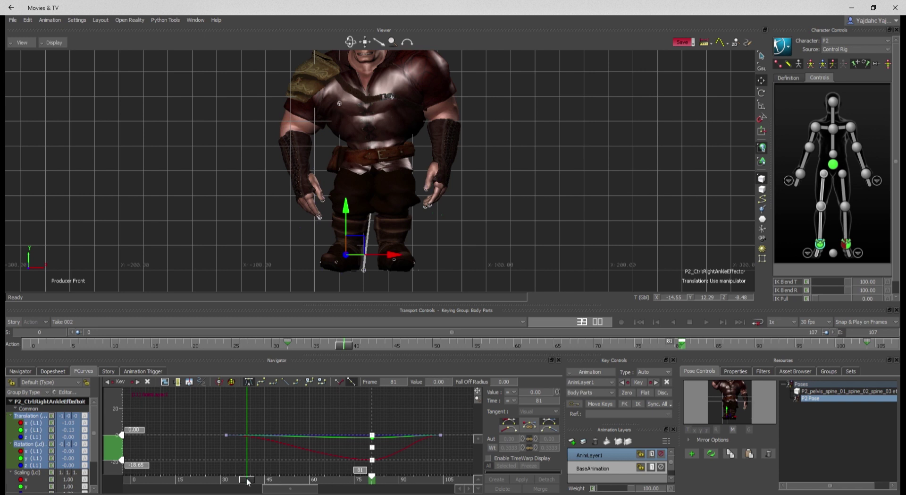
pyautogui.moveTo(250, 479); pyautogui.dragTo(278, 486)
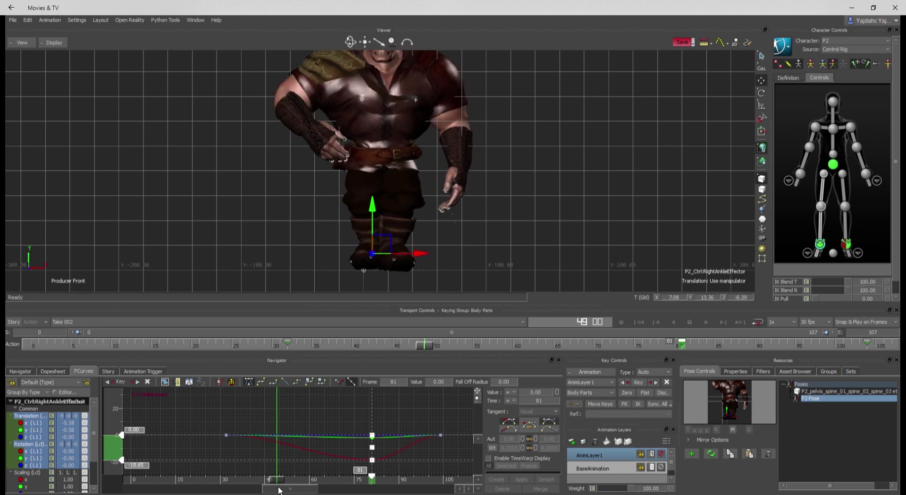
pyautogui.doubleClick(819, 398)
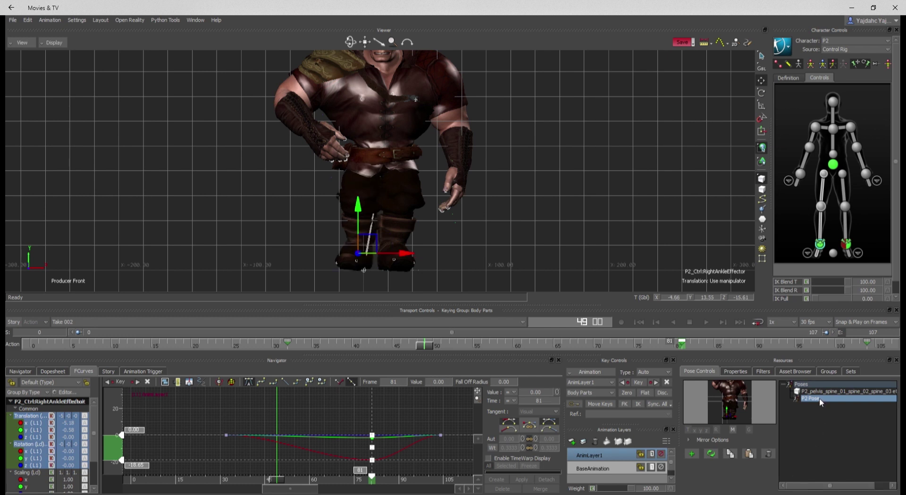
# Step: Undo the pose, then key frame 49 with the frame-81 ankle values pasted in
pyautogui.hotkey('ctrl', 'z')
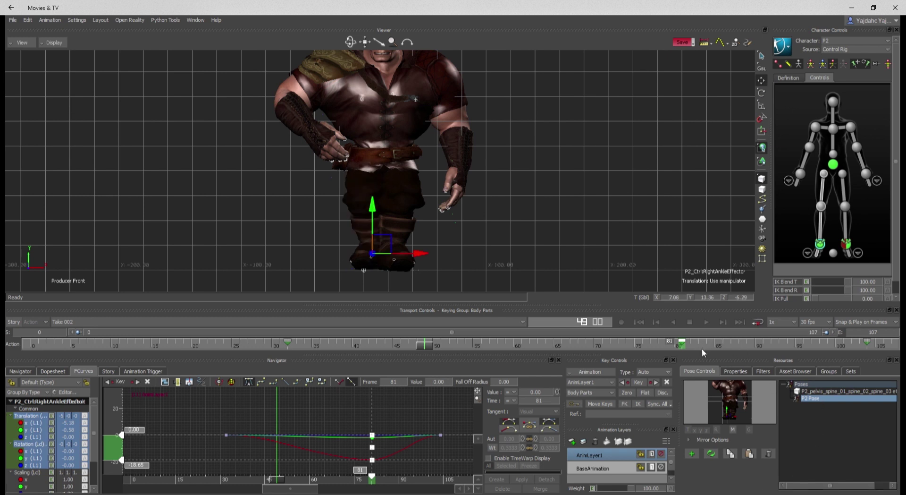
pyautogui.click(426, 344)
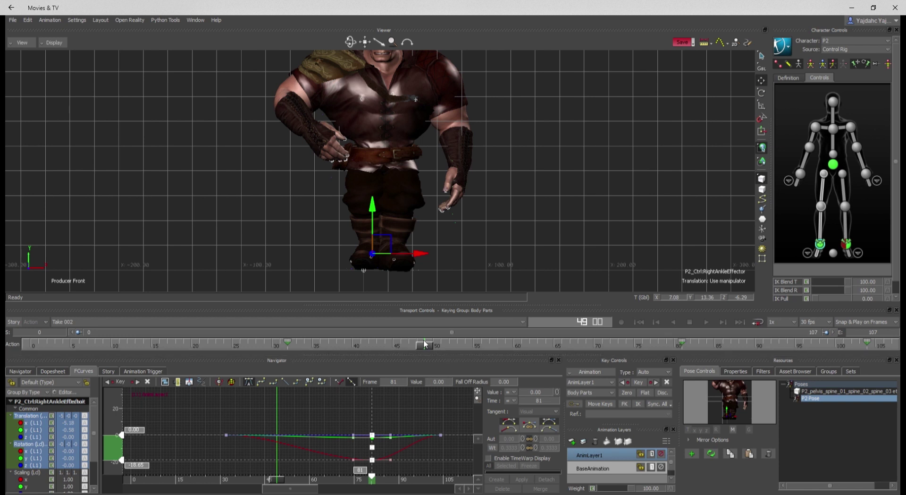
pyautogui.press('k')
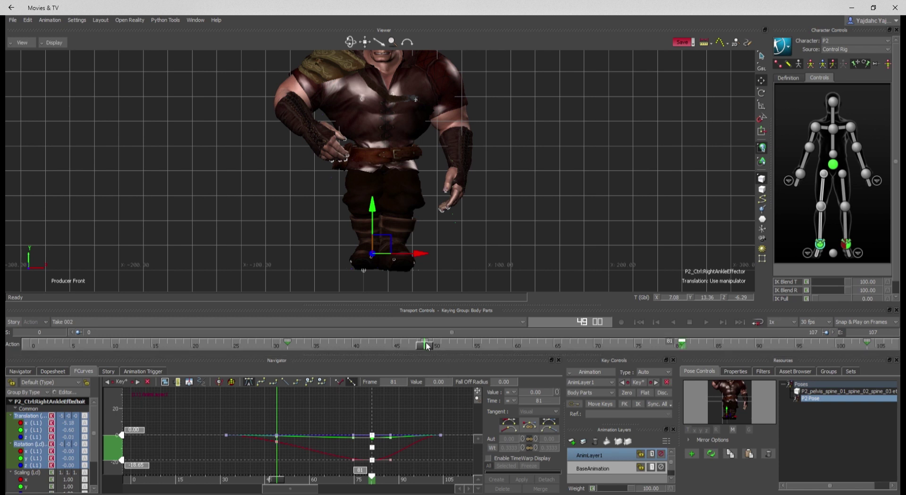
pyautogui.hotkey('ctrl', 'v')
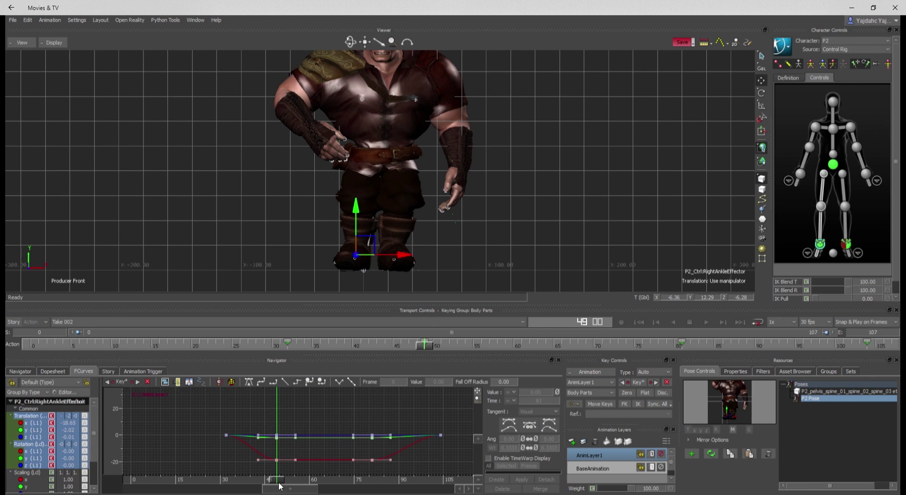
# Step: At frame 21, slide the right foot along X and inspect the boot from side views
pyautogui.moveTo(277, 478); pyautogui.dragTo(278, 448)
pyautogui.moveTo(396, 260); pyautogui.dragTo(401, 261)
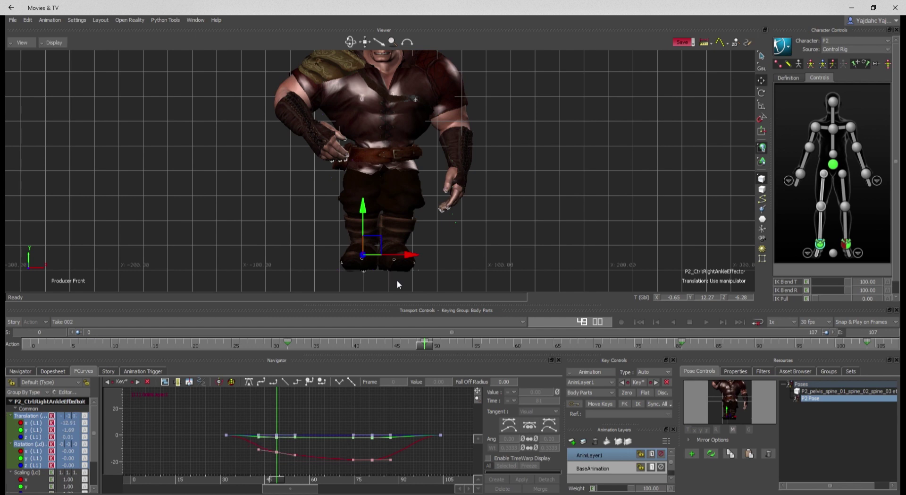
pyautogui.hotkey('ctrl', 'r')
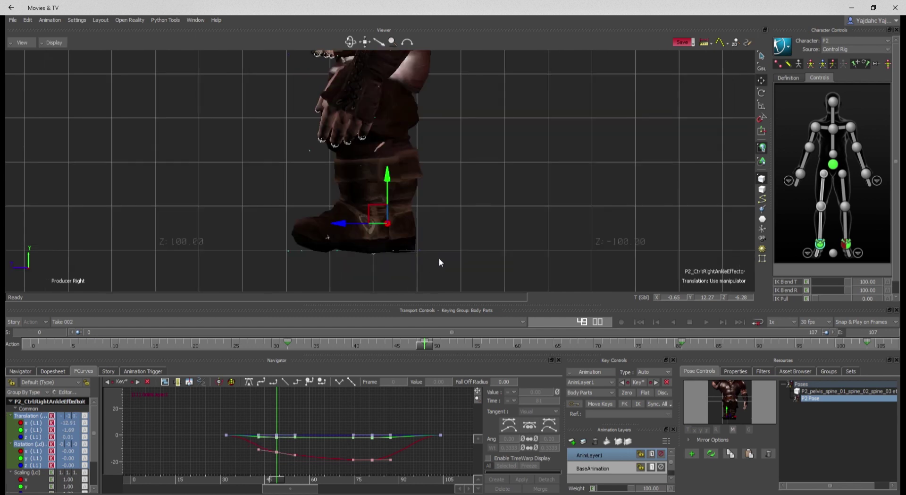
pyautogui.hotkey('ctrl', 'r')
pyautogui.keyDown('shift'); pyautogui.moveTo(424, 262); pyautogui.dragTo(440, 208); pyautogui.keyUp('shift')
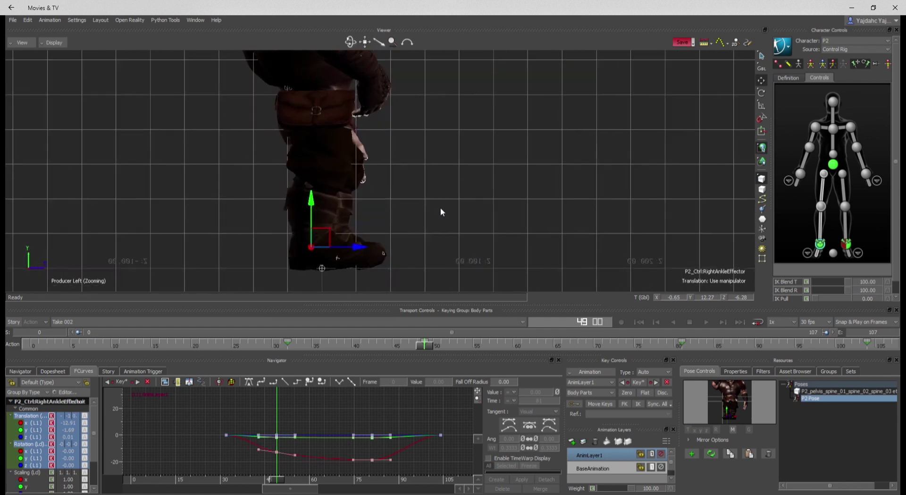
pyautogui.scroll(3, 441, 211)
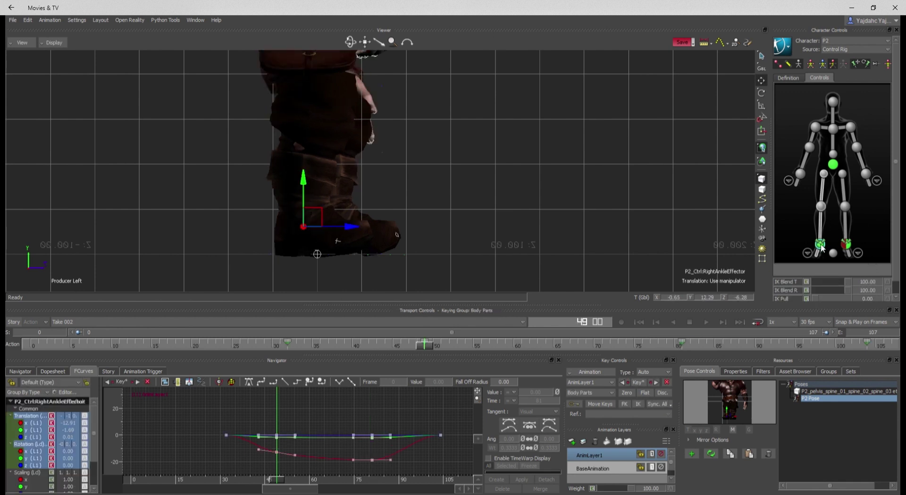
# Step: Apply P2 Pose with a paste option enabled, then switch the viewer to Schematic
pyautogui.click(817, 398)
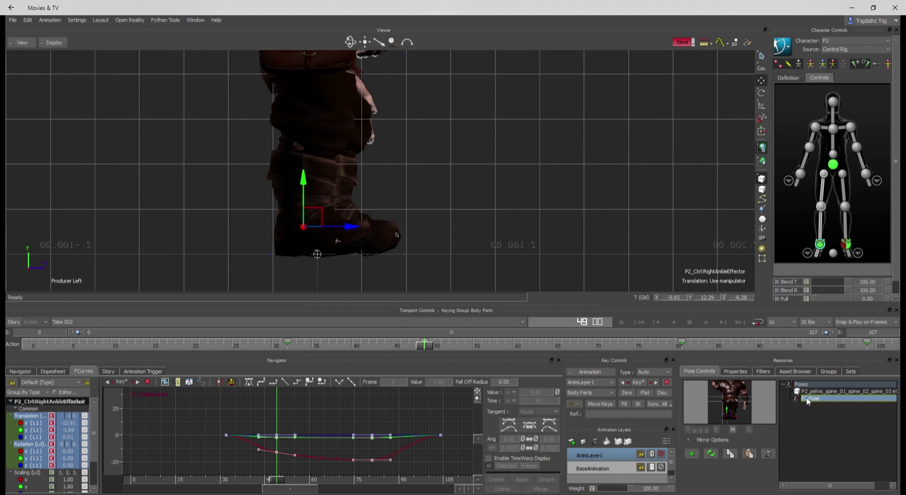
pyautogui.click(735, 430)
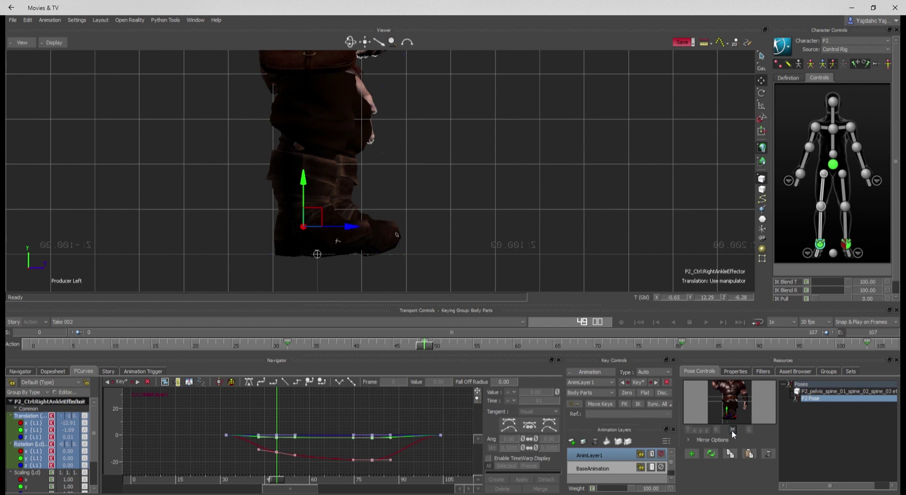
pyautogui.doubleClick(817, 398)
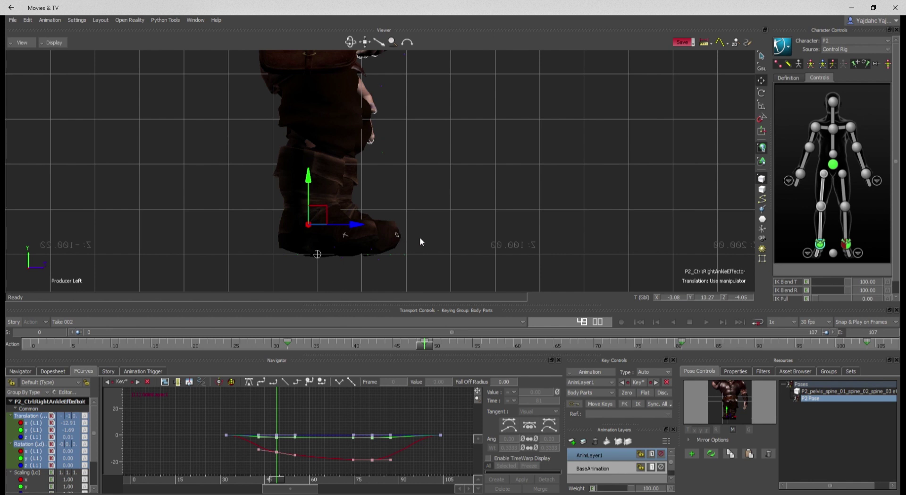
pyautogui.hotkey('ctrl', 'w')
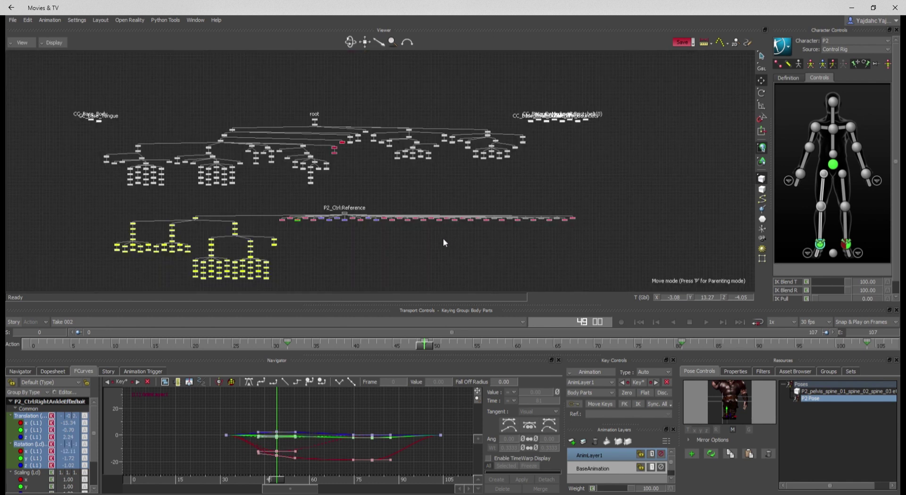
# Step: Return to the front 3D view, zoom on the legs, and select the right ankle effector
pyautogui.hotkey('ctrl', 'w')
pyautogui.hotkey('ctrl', 'f')
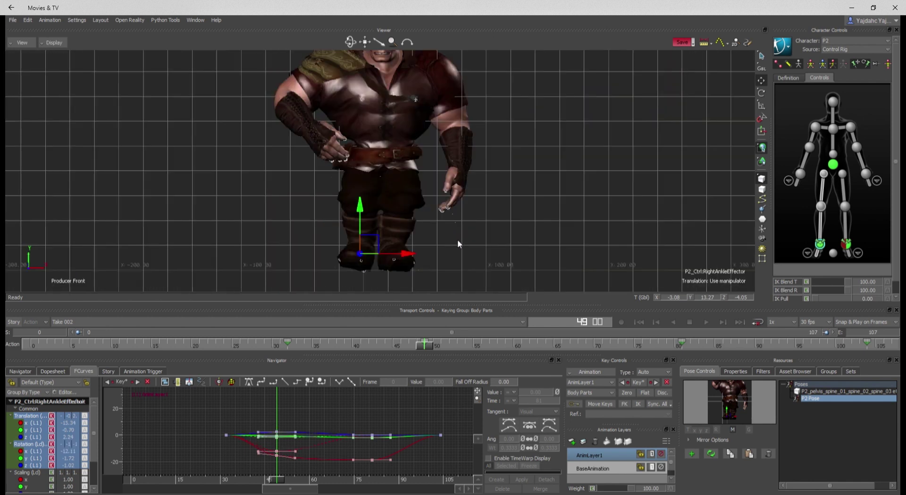
pyautogui.click(478, 239)
pyautogui.keyDown('shift'); pyautogui.moveTo(482, 252); pyautogui.dragTo(457, 238); pyautogui.keyUp('shift')
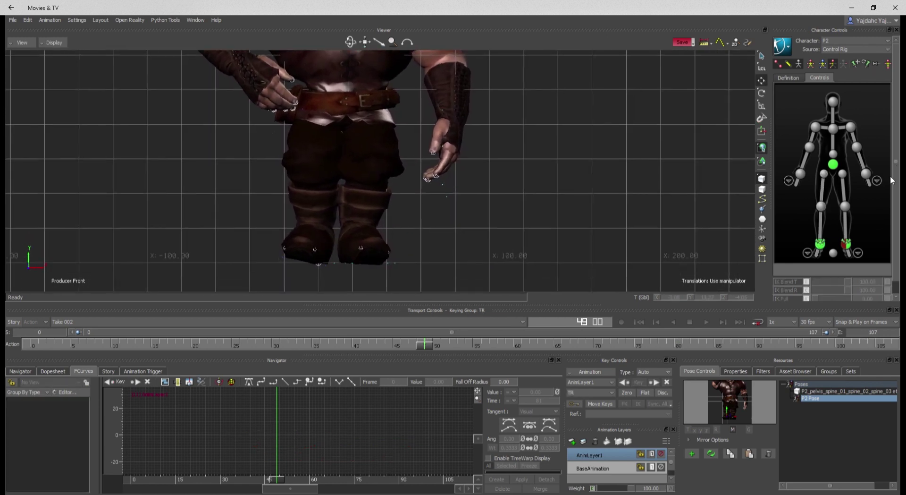
pyautogui.click(821, 244)
# Step: Tilt the right ankle's rotation in local axes and lower it slightly in global axes
pyautogui.press('r')
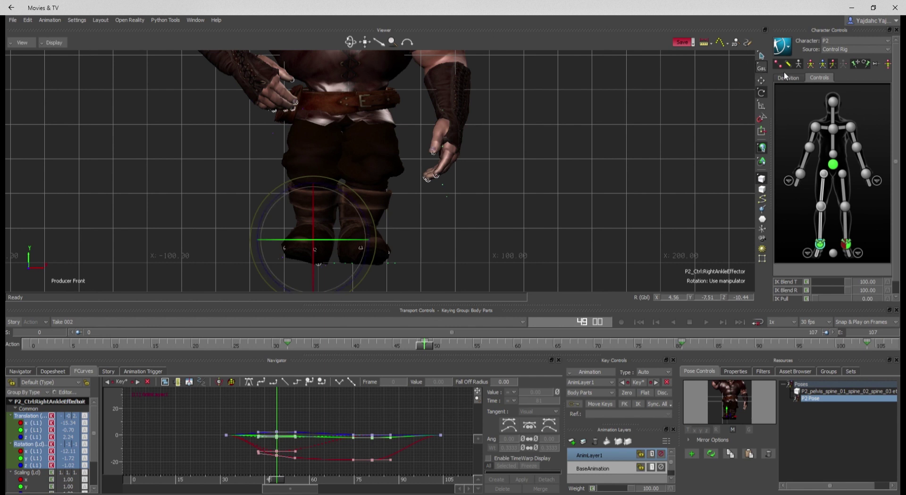
pyautogui.click(762, 68)
pyautogui.moveTo(361, 232)
pyautogui.mouseDown()
pyautogui.moveTo(359, 217)
pyautogui.moveTo(363, 231)
pyautogui.mouseUp()
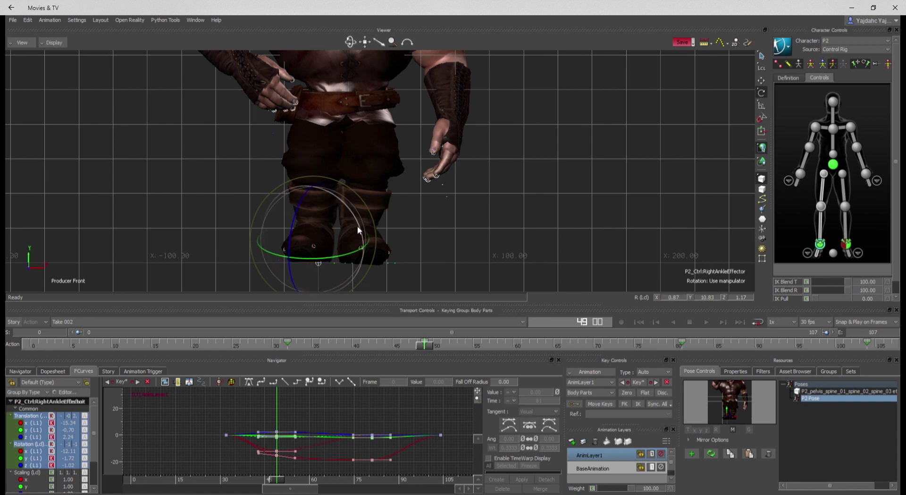
pyautogui.press('t')
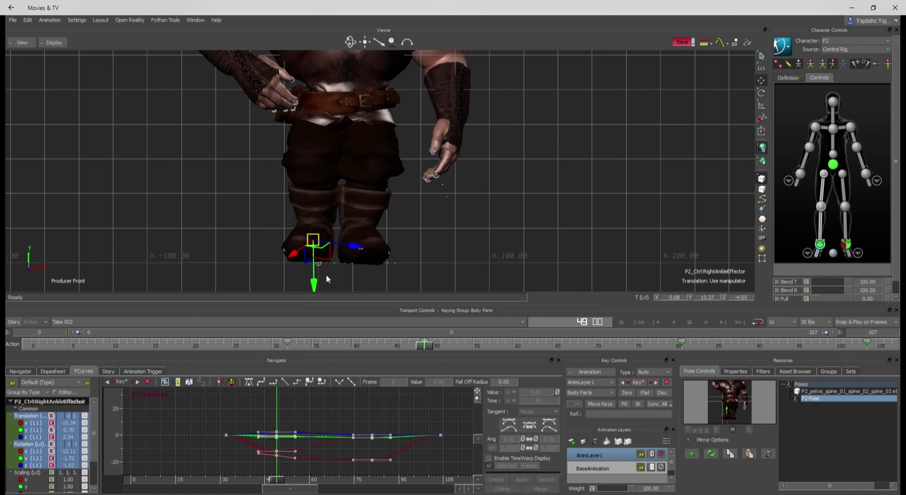
pyautogui.click(761, 67)
pyautogui.moveTo(317, 189); pyautogui.dragTo(317, 191)
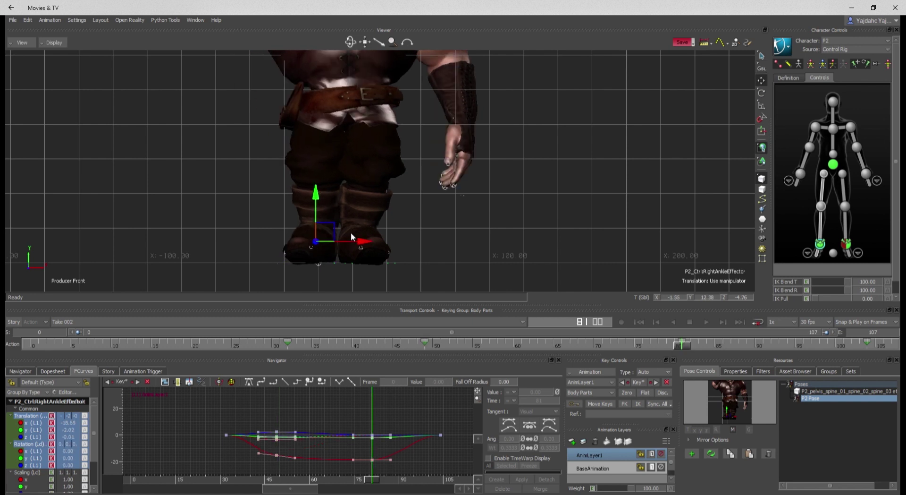
# Step: Compare the ankle poses at keys 49 and 81, and set IK Pull to 100
pyautogui.press('.')
pyautogui.press('e')
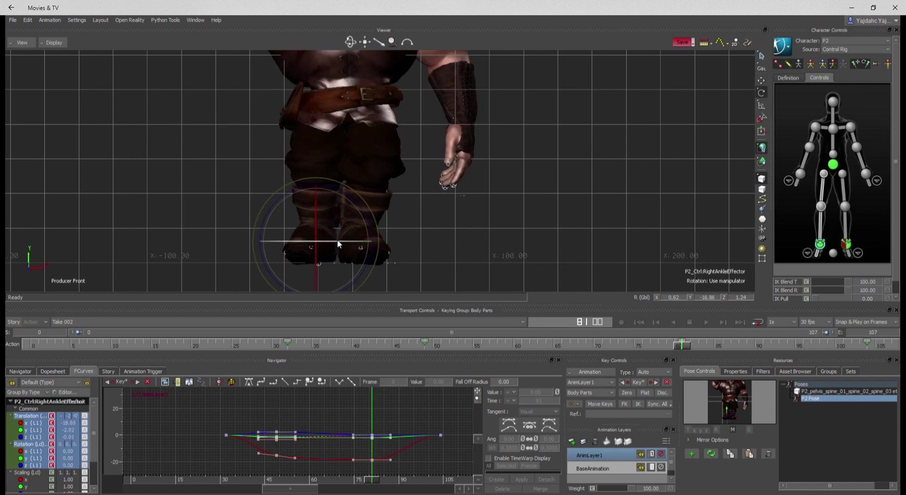
pyautogui.press(',')
pyautogui.press('.')
pyautogui.press(',')
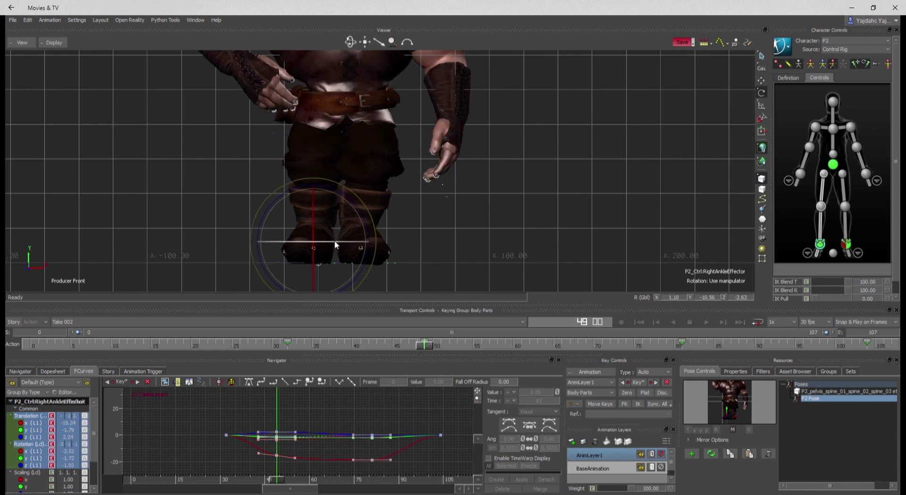
pyautogui.press('.')
pyautogui.press(',')
pyautogui.press('.')
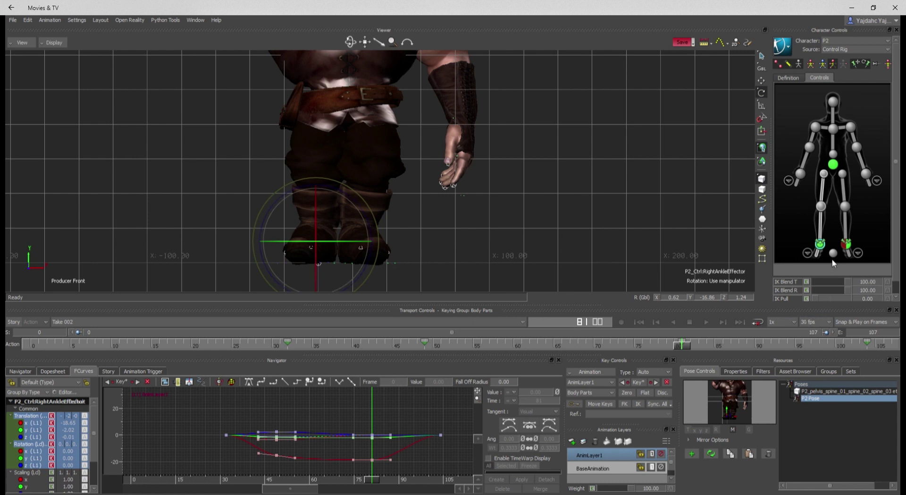
pyautogui.moveTo(821, 299); pyautogui.dragTo(866, 296)
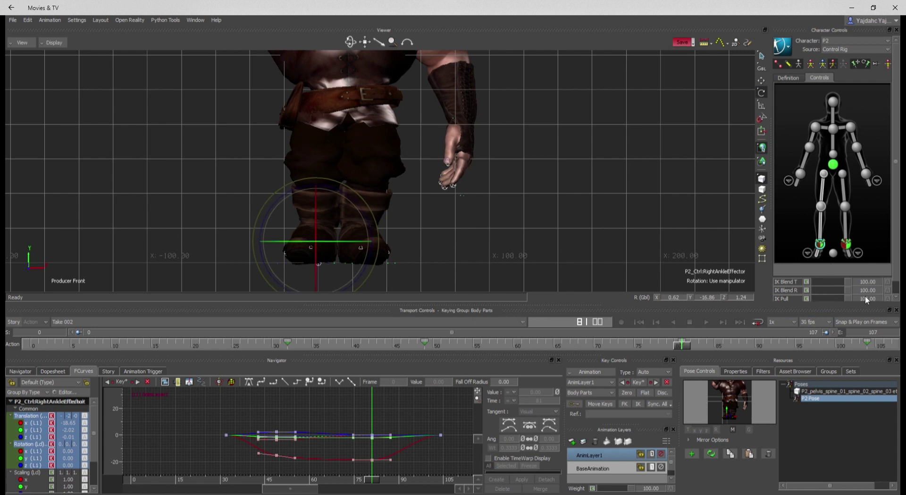
# Step: Apply P2 Pose to the right ankle at frame 81 and again at frame 49
pyautogui.doubleClick(809, 400)
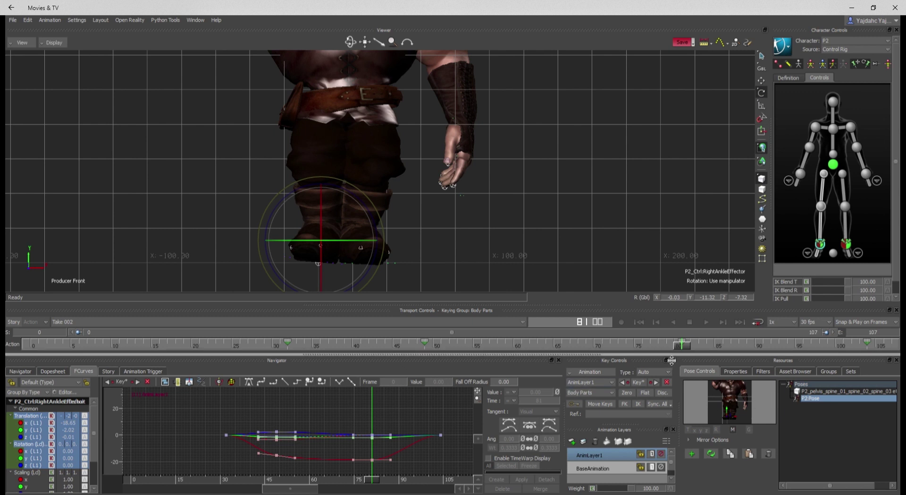
pyautogui.hotkey('ctrl', 'Left')
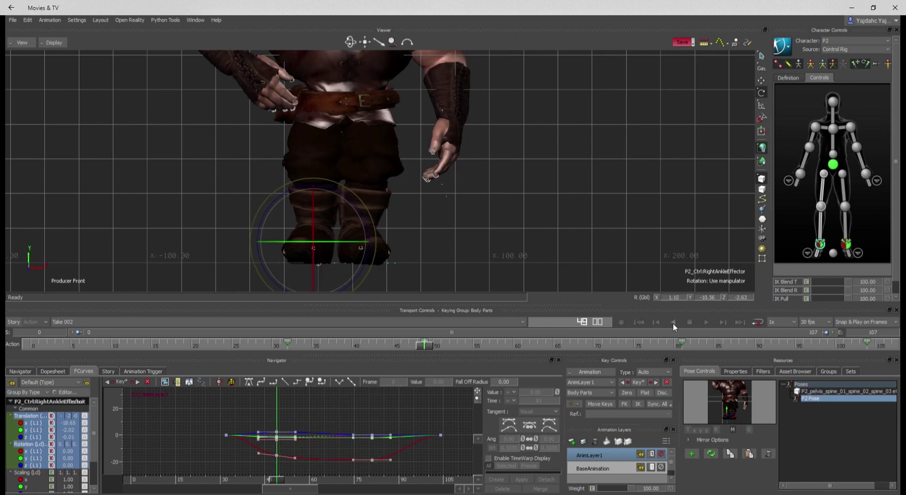
pyautogui.hotkey('ctrl', 'Right')
pyautogui.click(674, 323)
pyautogui.doubleClick(817, 398)
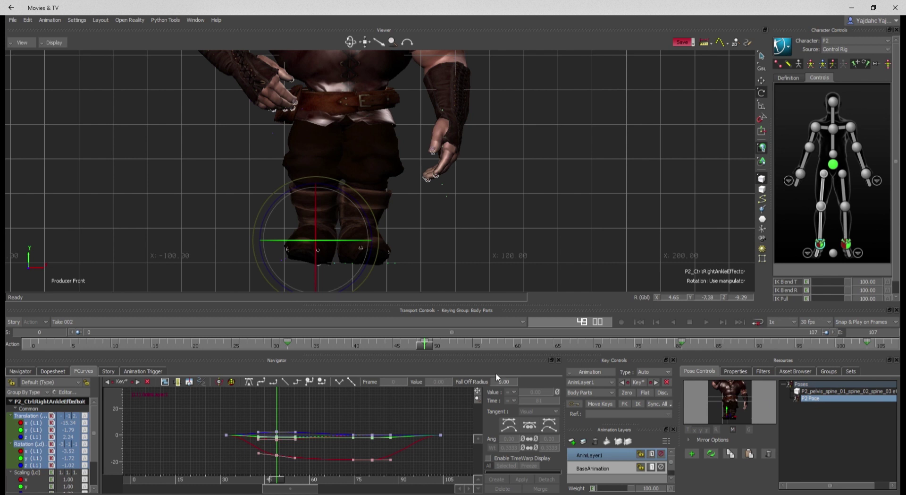
# Step: Key the ankle at frame 49, rotate it slightly, and select BaseAnimation with AnimLayer1
pyautogui.press('k')
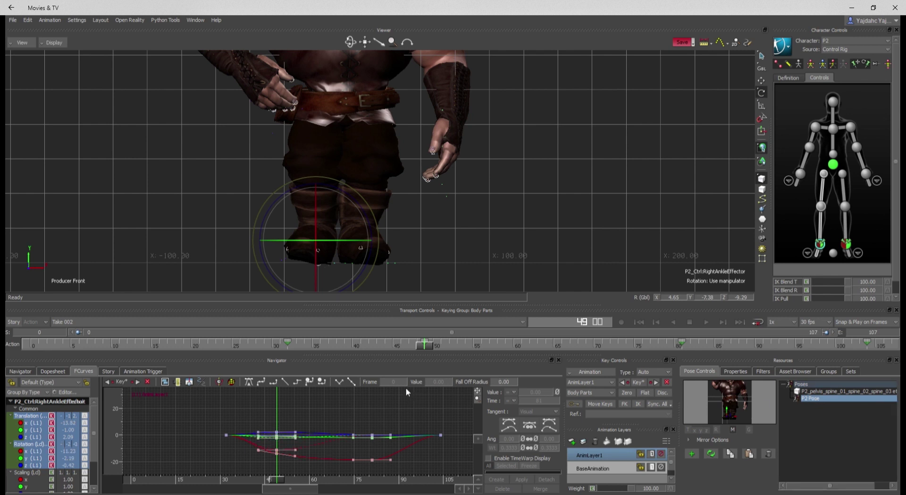
pyautogui.hotkey('ctrl', 'Right')
pyautogui.hotkey('ctrl', 'Left')
pyautogui.moveTo(364, 268); pyautogui.dragTo(370, 268)
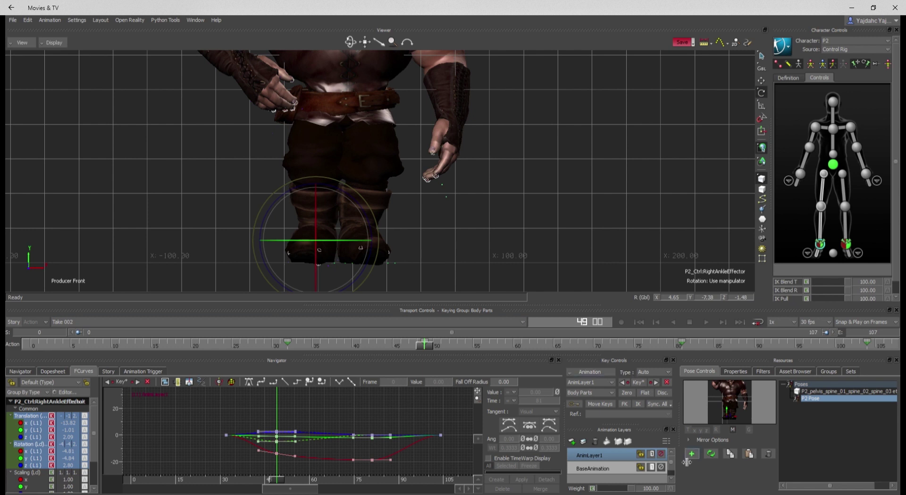
pyautogui.keyDown('ctrl'); pyautogui.click(596, 463); pyautogui.keyUp('ctrl')
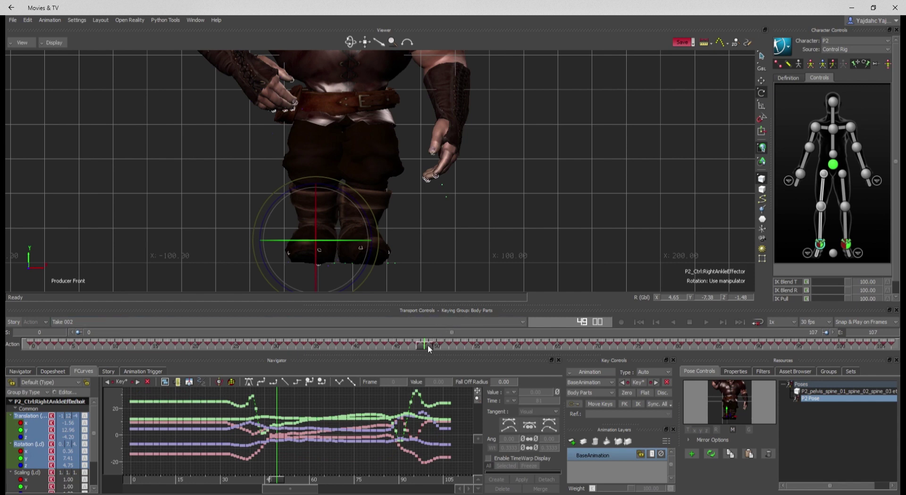
# Step: Review the motion from frame 41 to about 90 and delete the right ankle keys at frames 86–88
pyautogui.moveTo(422, 344)
pyautogui.mouseDown()
pyautogui.moveTo(361, 341)
pyautogui.moveTo(422, 343)
pyautogui.mouseUp()
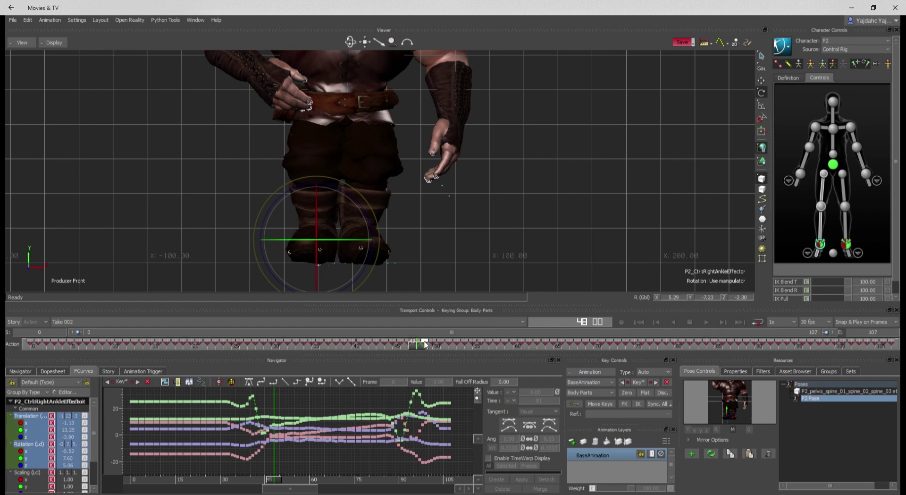
pyautogui.moveTo(418, 347); pyautogui.dragTo(728, 360)
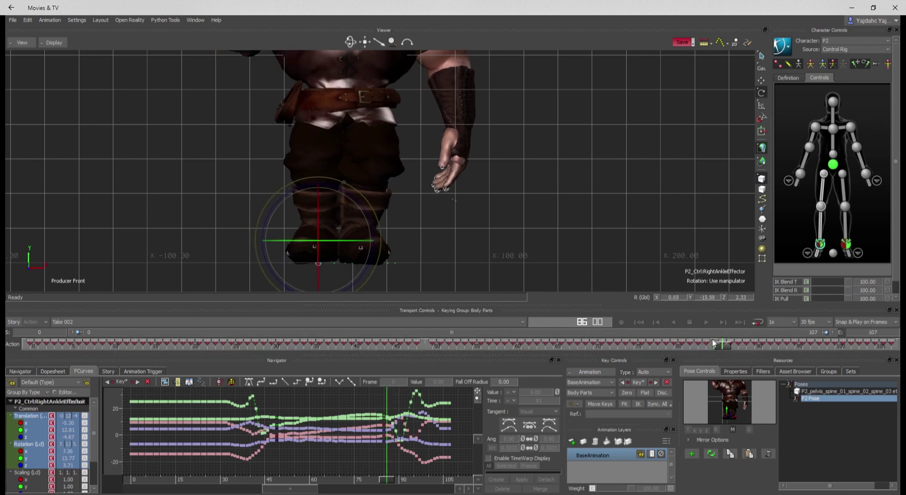
pyautogui.moveTo(722, 345)
pyautogui.mouseDown()
pyautogui.moveTo(779, 346)
pyautogui.moveTo(726, 342)
pyautogui.mouseUp()
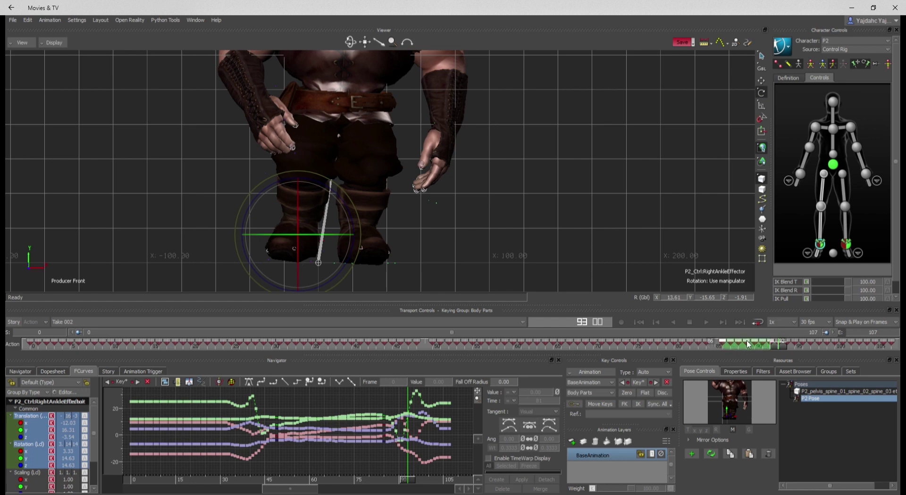
pyautogui.moveTo(781, 347); pyautogui.dragTo(746, 348)
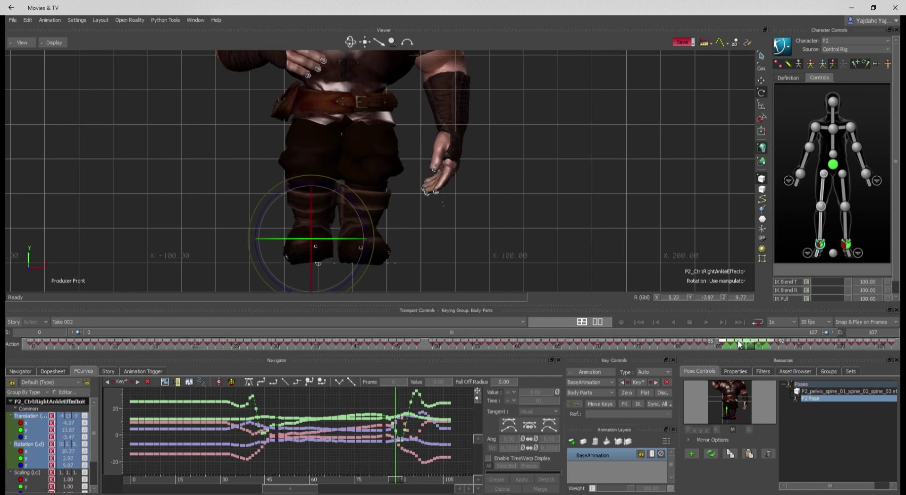
pyautogui.keyDown('shift'); pyautogui.moveTo(719, 342); pyautogui.dragTo(739, 339); pyautogui.keyUp('shift')
pyautogui.press('Delete')
# Step: Select the key range from frame 51 to 83 on the Action timeline
pyautogui.moveTo(742, 349); pyautogui.dragTo(435, 347)
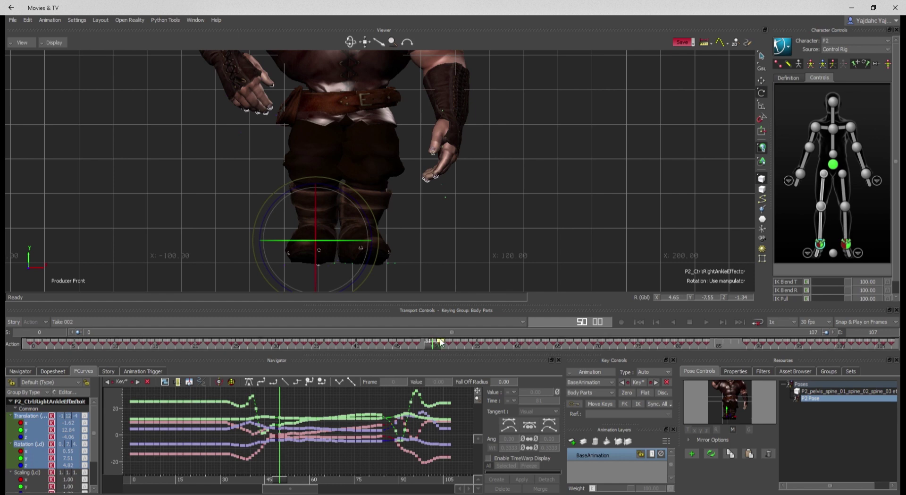
pyautogui.moveTo(709, 344); pyautogui.dragTo(707, 341)
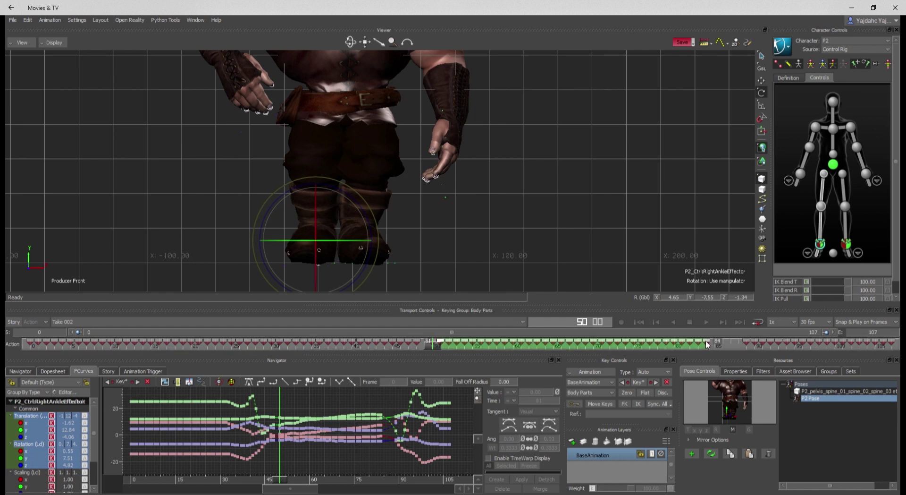
pyautogui.click(707, 342)
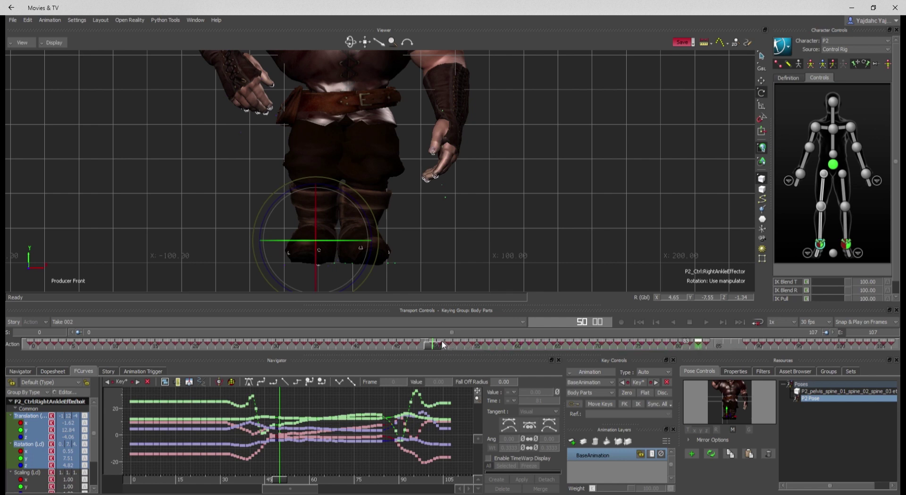
pyautogui.moveTo(443, 345); pyautogui.dragTo(439, 344)
# Step: Delete the right ankle keys from frames 51 to 83 and the key at frame 84
pyautogui.press('Delete')
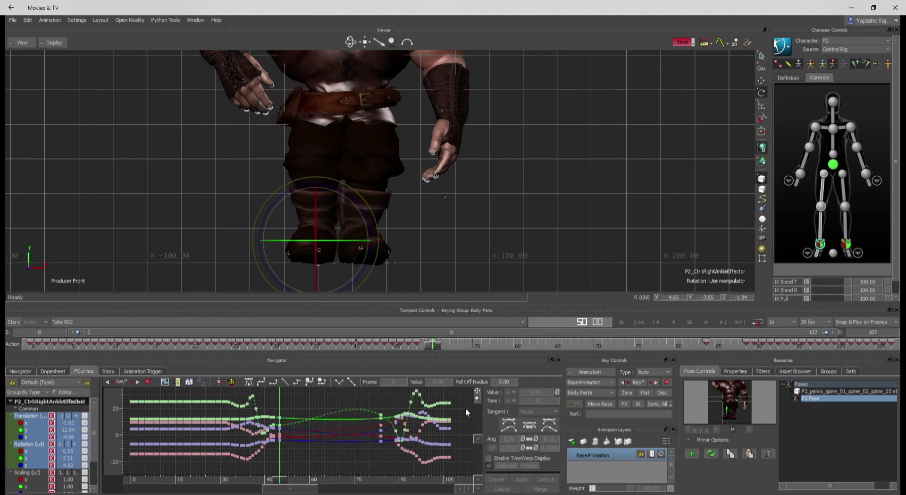
pyautogui.click(433, 341)
pyautogui.click(707, 344)
pyautogui.click(707, 344)
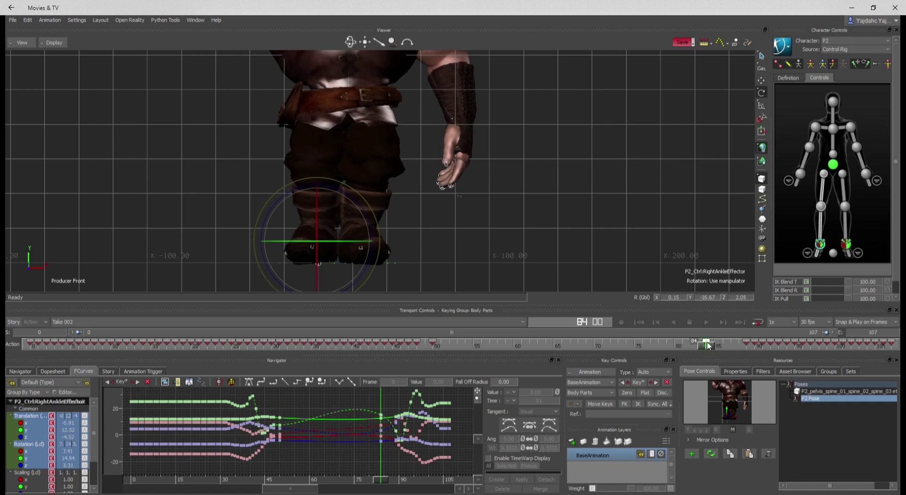
pyautogui.press('Delete')
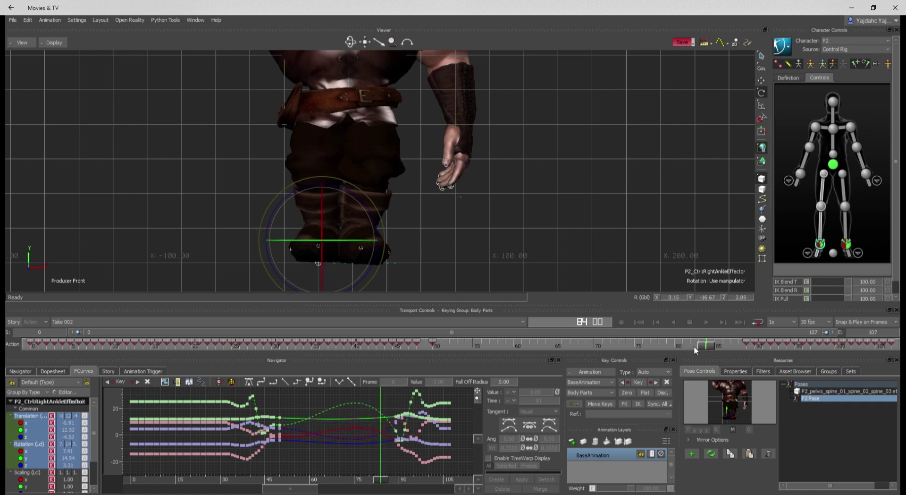
# Step: Give the frame-50 keys flat tangents and set a new key on all channels at frame 84
pyautogui.moveTo(280, 440); pyautogui.dragTo(277, 451)
pyautogui.click(297, 383)
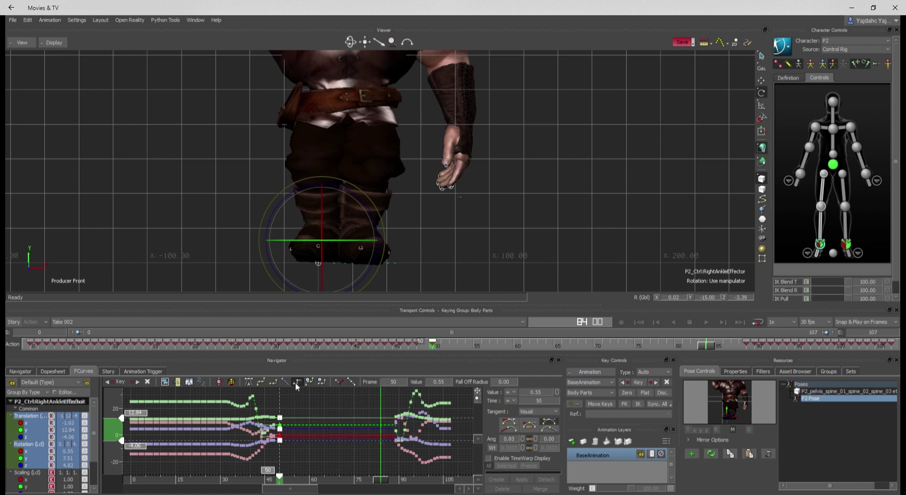
pyautogui.press('k')
pyautogui.click(331, 413)
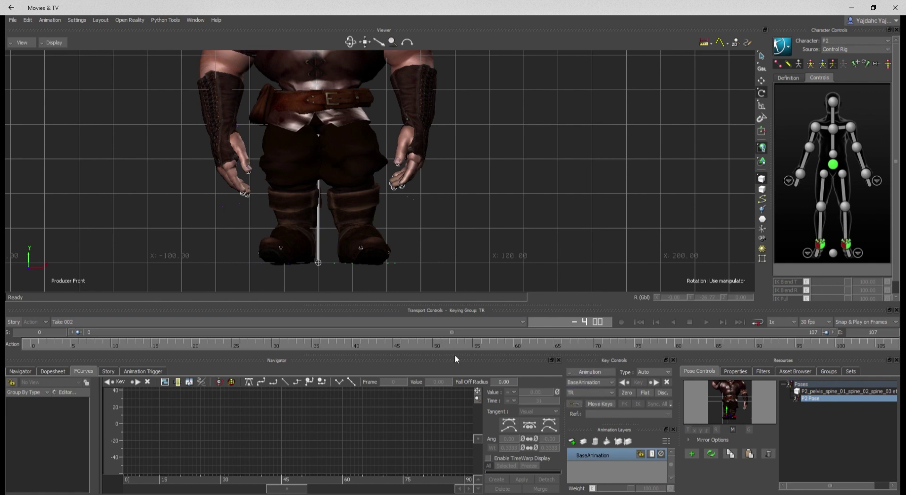
# Step: Frame the whole character in the Producer Perspective viewer with Models Only display
pyautogui.scroll(-2, 509, 187)
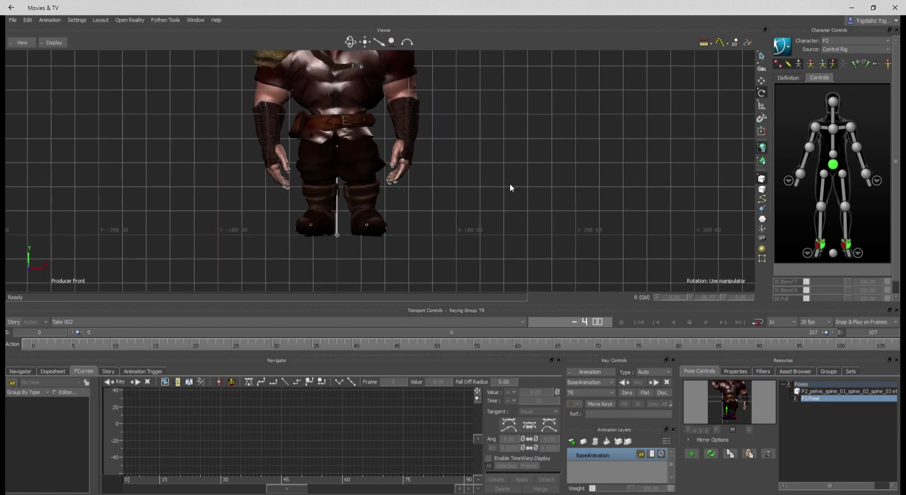
pyautogui.scroll(-3, 510, 187)
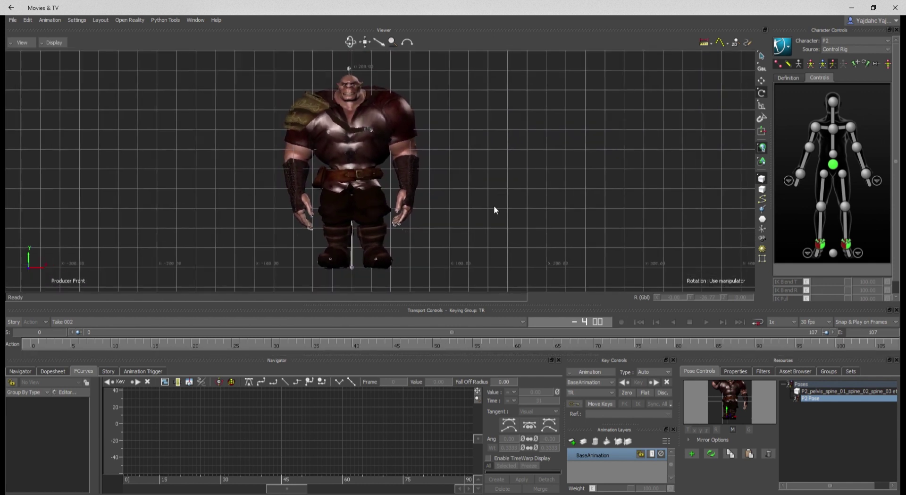
pyautogui.hotkey('ctrl', 'e')
pyautogui.keyDown('shift'); pyautogui.moveTo(508, 206); pyautogui.dragTo(501, 258); pyautogui.keyUp('shift')
pyautogui.hotkey('ctrl', 'a')
pyautogui.hotkey('ctrl', 'a')
pyautogui.keyDown('ctrl'); pyautogui.moveTo(502, 143); pyautogui.dragTo(471, 194); pyautogui.keyUp('ctrl')
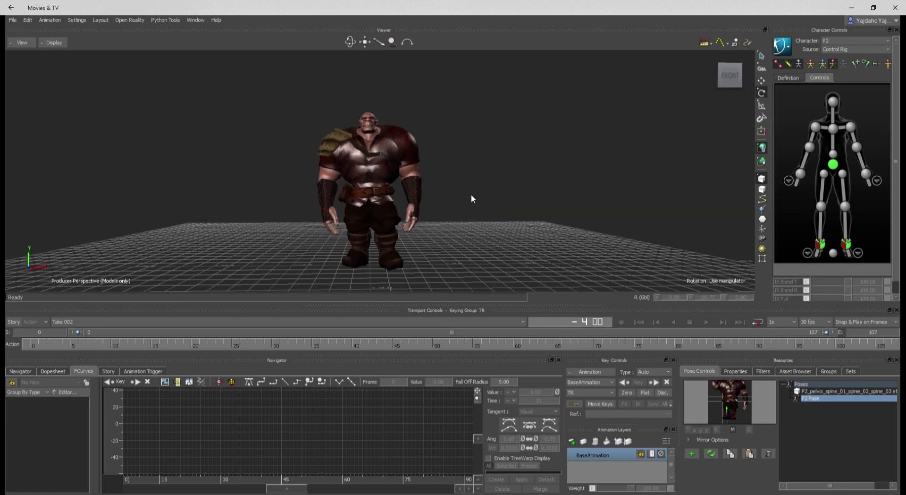
# Step: Play back Take 002, then jump to its first frame, last frame and first frame again
pyautogui.click(707, 322)
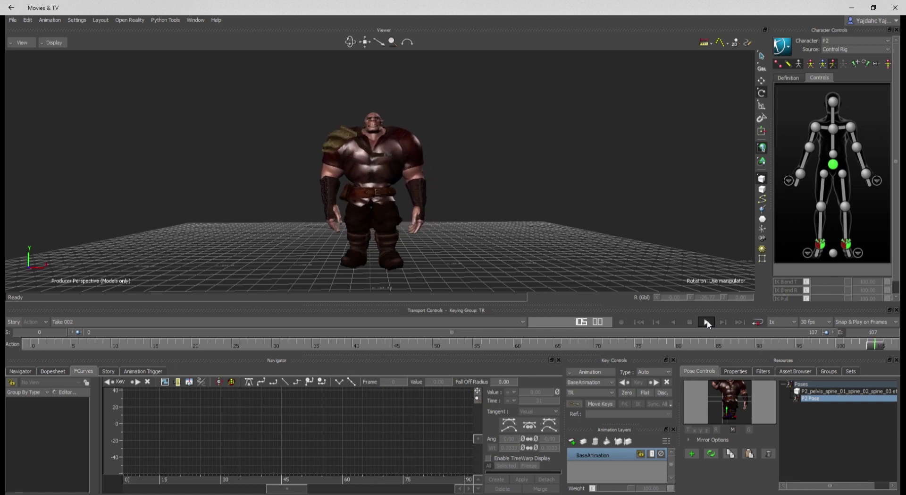
pyautogui.click(706, 322)
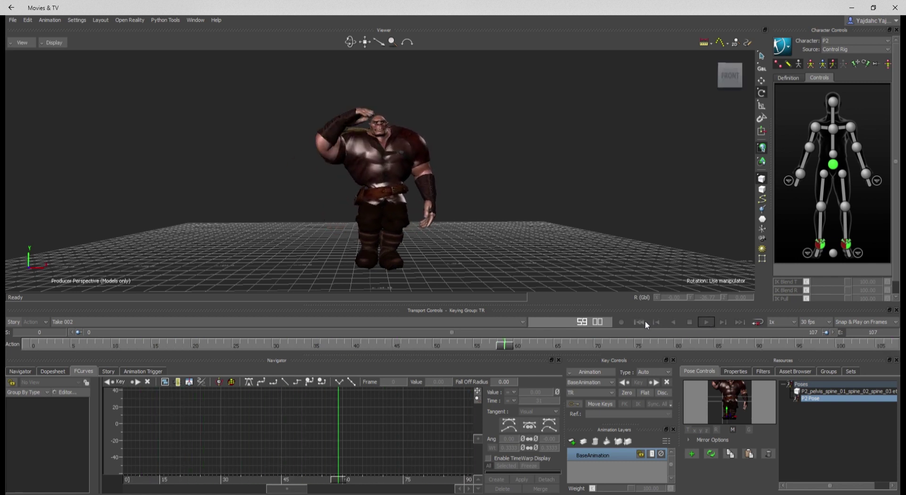
pyautogui.click(641, 322)
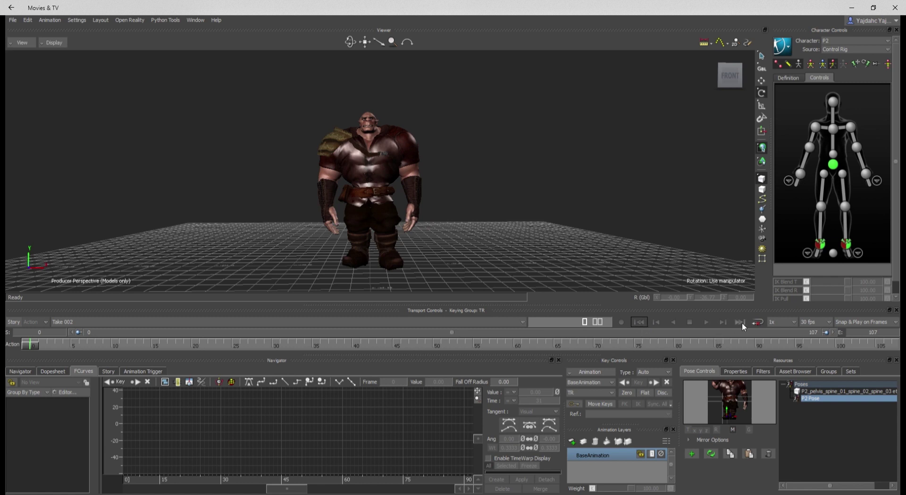
pyautogui.click(740, 322)
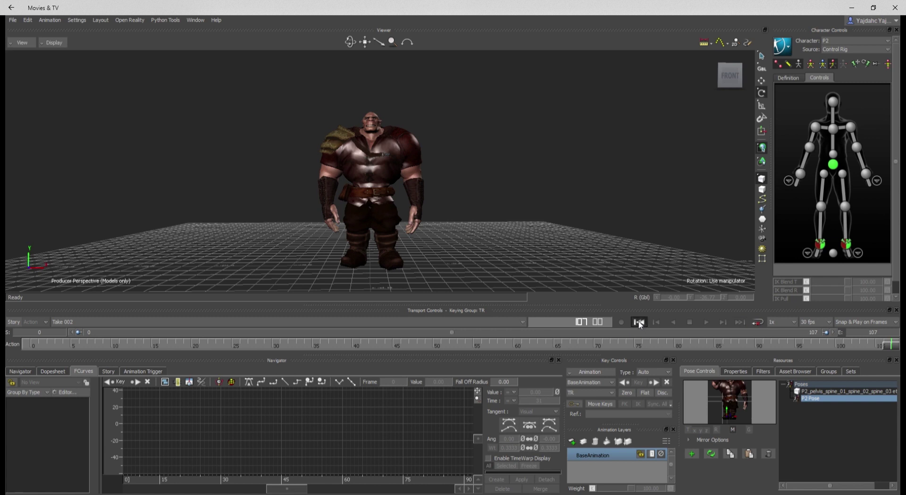
pyautogui.click(639, 322)
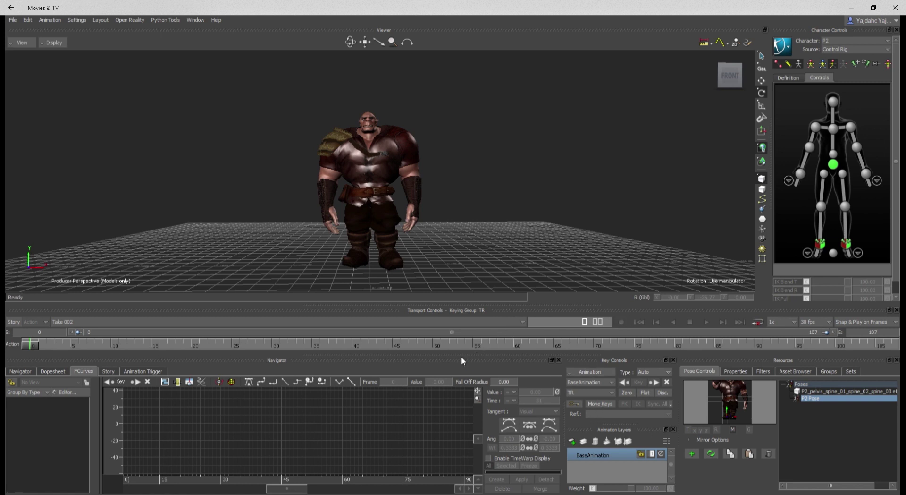
# Step: Delete the character's Control Rig in the Navigator, then undo the deletion
pyautogui.click(14, 371)
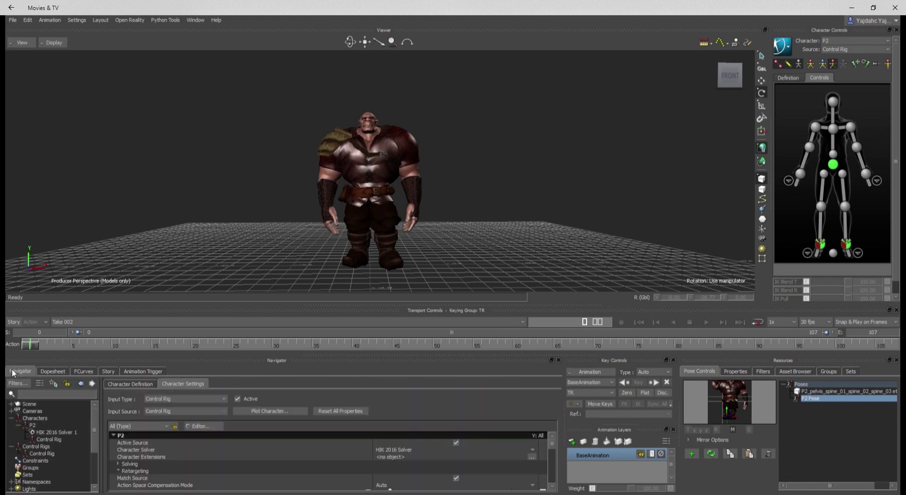
pyautogui.click(46, 440)
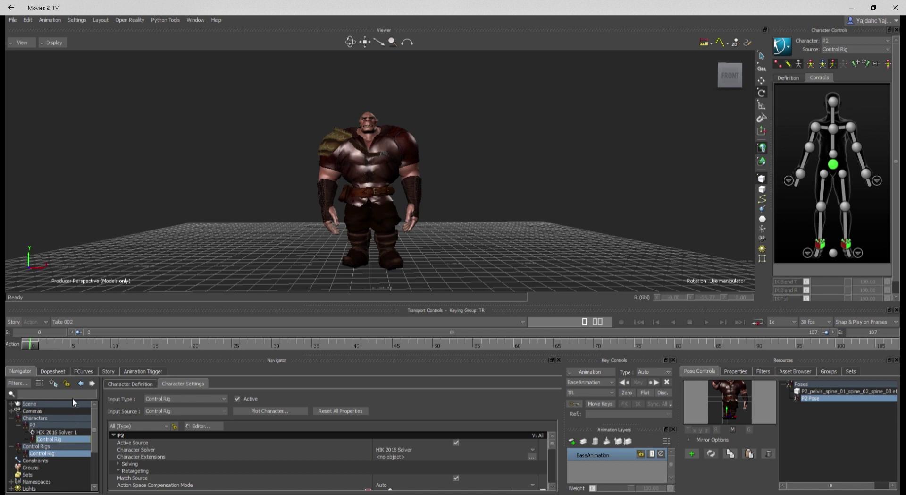
pyautogui.press('Delete')
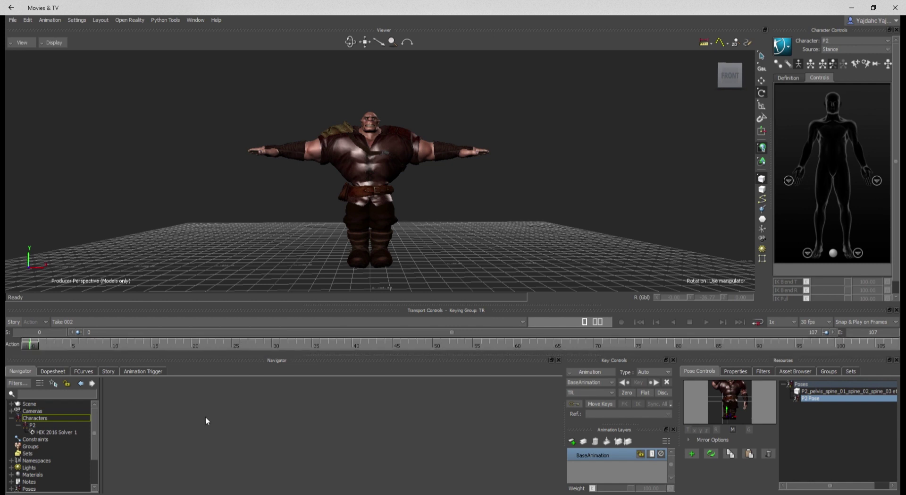
pyautogui.hotkey('ctrl', 'z')
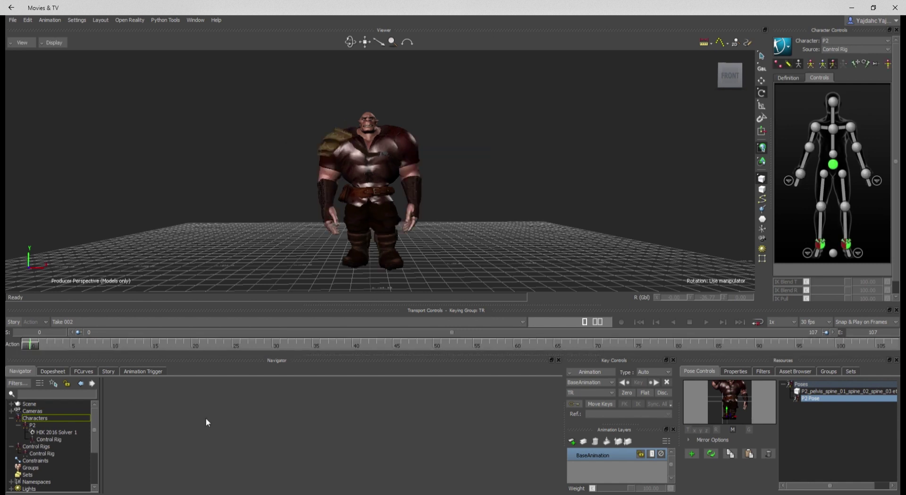
# Step: Deactivate character P2 and switch to the 250-frame Idle take, scrubbing through its motion
pyautogui.click(36, 426)
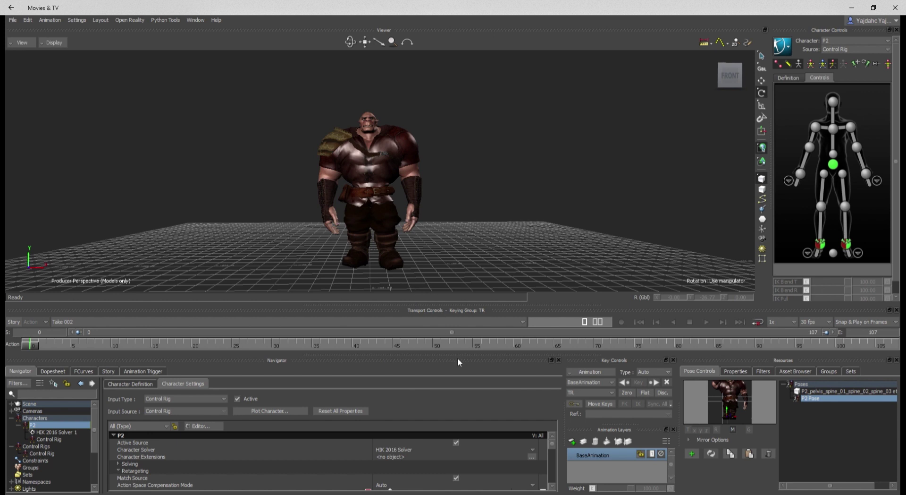
pyautogui.hotkey('ctrl', 'z')
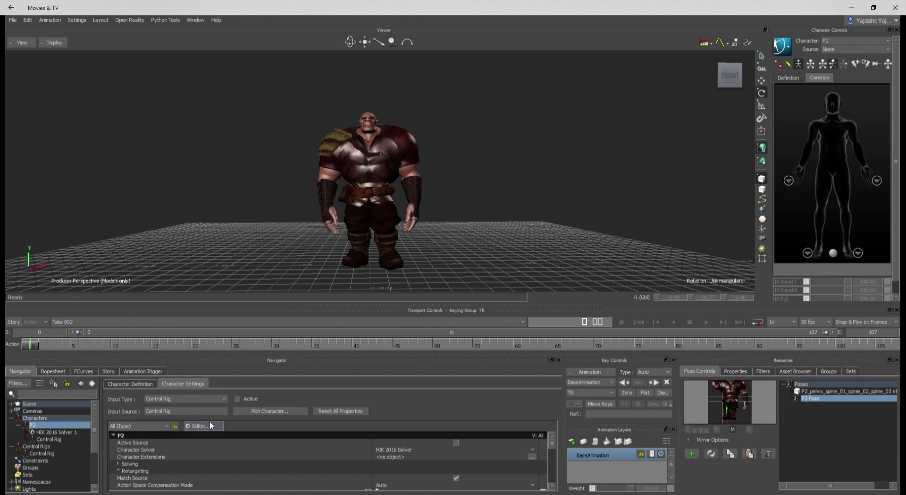
pyautogui.moveTo(32, 348)
pyautogui.mouseDown()
pyautogui.moveTo(772, 336)
pyautogui.moveTo(30, 345)
pyautogui.mouseUp()
pyautogui.click(64, 336)
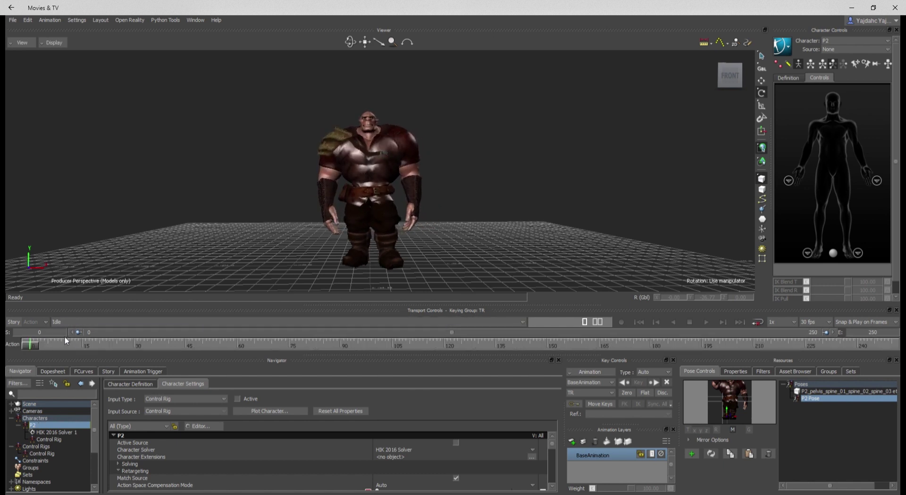
pyautogui.moveTo(33, 343)
pyautogui.mouseDown()
pyautogui.moveTo(628, 345)
pyautogui.moveTo(30, 344)
pyautogui.mouseUp()
# Step: Reactivate P2's Control Rig, select the whole rig, and update P2 Pose with the full-body pose
pyautogui.click(456, 442)
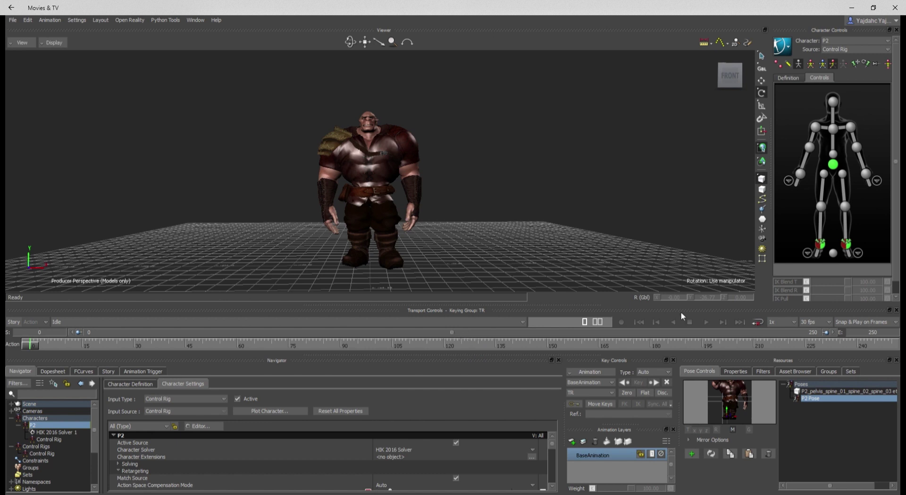
pyautogui.click(800, 174)
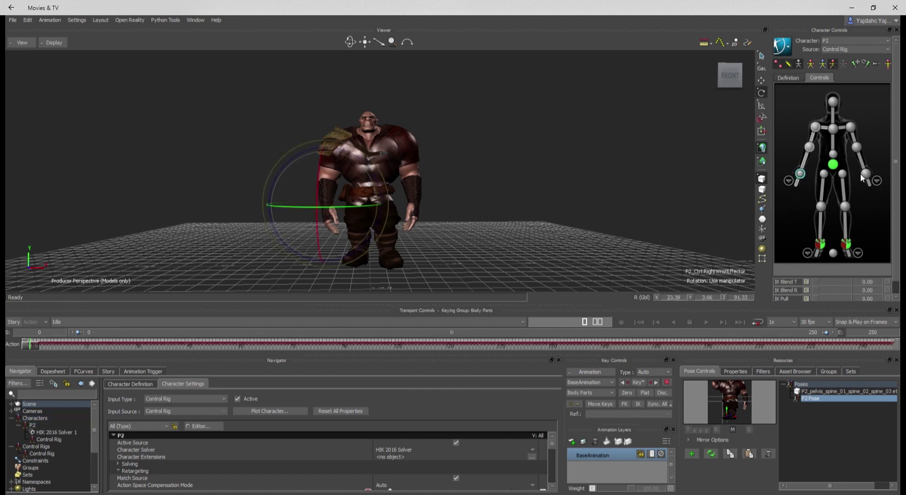
pyautogui.keyDown('shift'); pyautogui.click(866, 174); pyautogui.keyUp('shift')
pyautogui.click(833, 101)
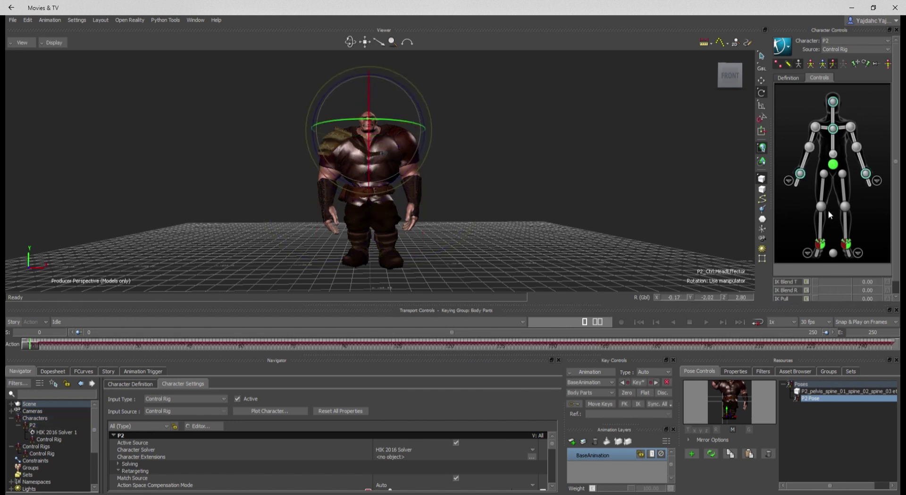
pyautogui.click(834, 281)
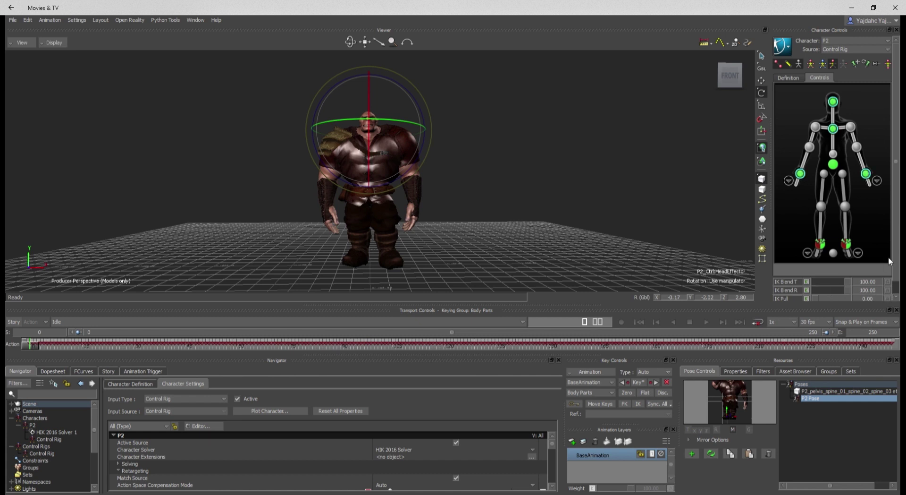
pyautogui.click(833, 164)
pyautogui.click(846, 246)
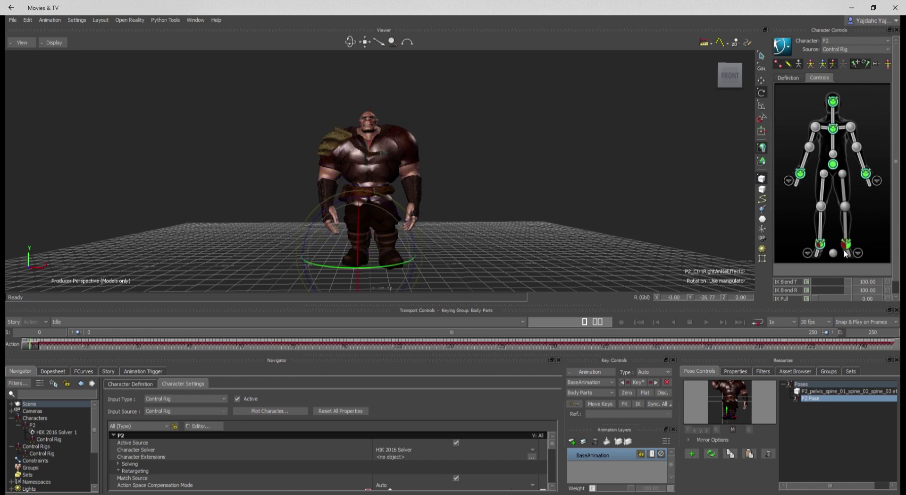
pyautogui.click(866, 211)
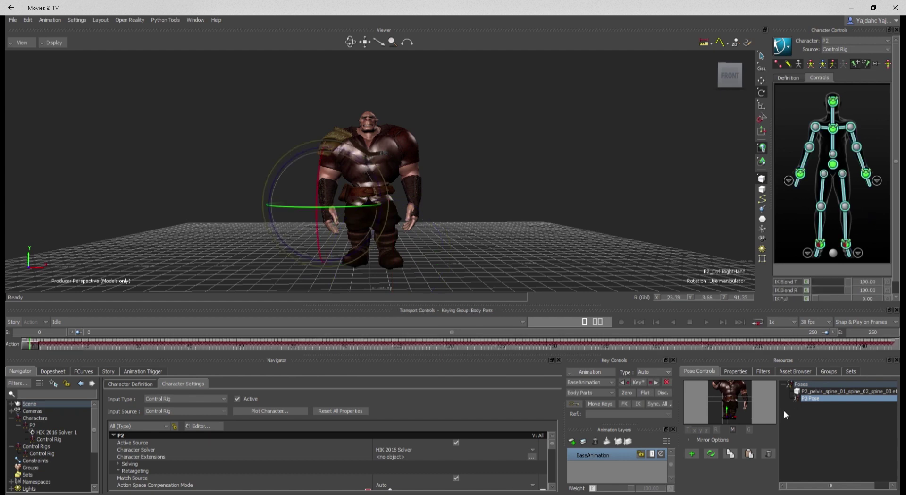
pyautogui.click(712, 452)
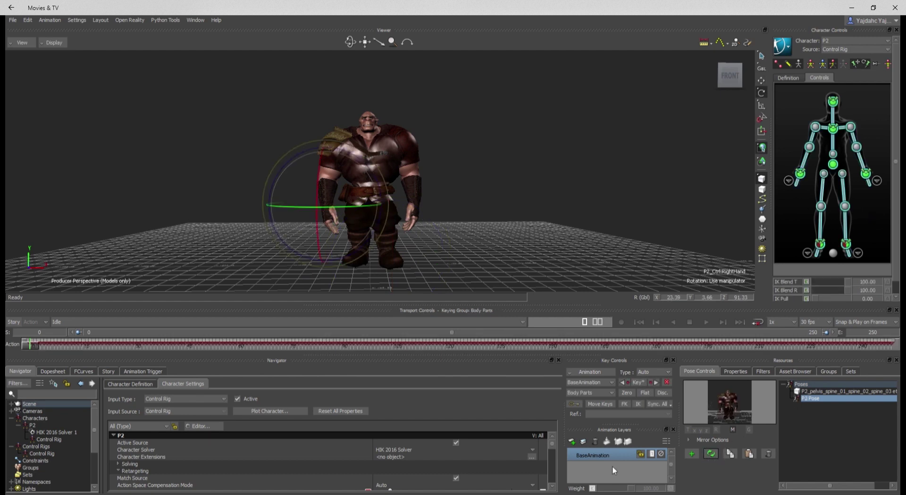
# Step: Deactivate P2, delete the old Control Rig, switch to Take 002 and select character P2
pyautogui.click(238, 397)
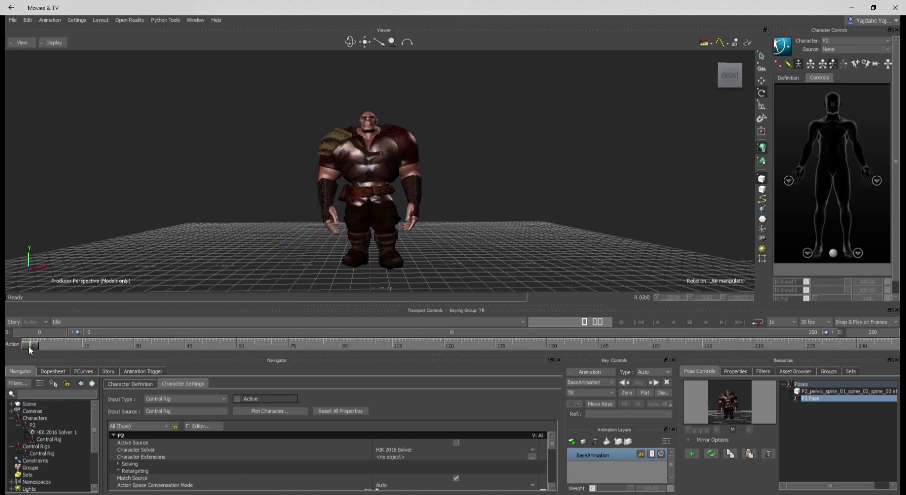
pyautogui.moveTo(28, 345); pyautogui.dragTo(7, 349)
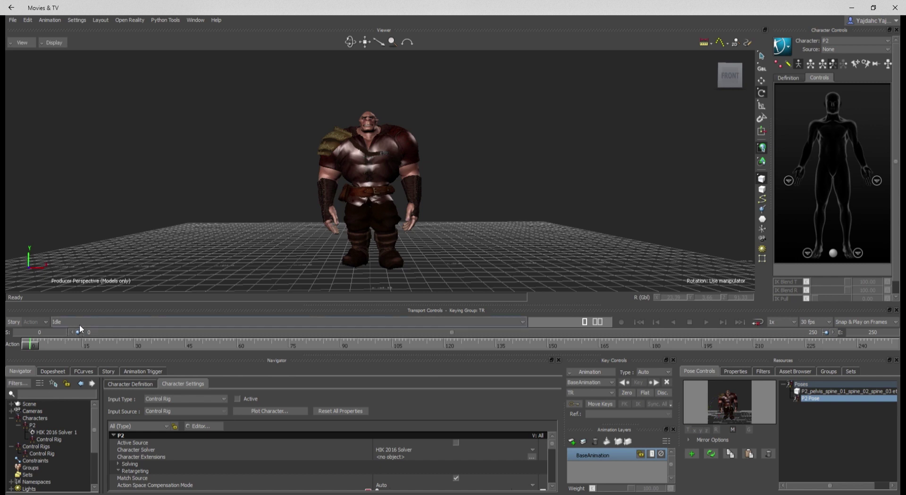
pyautogui.click(53, 440)
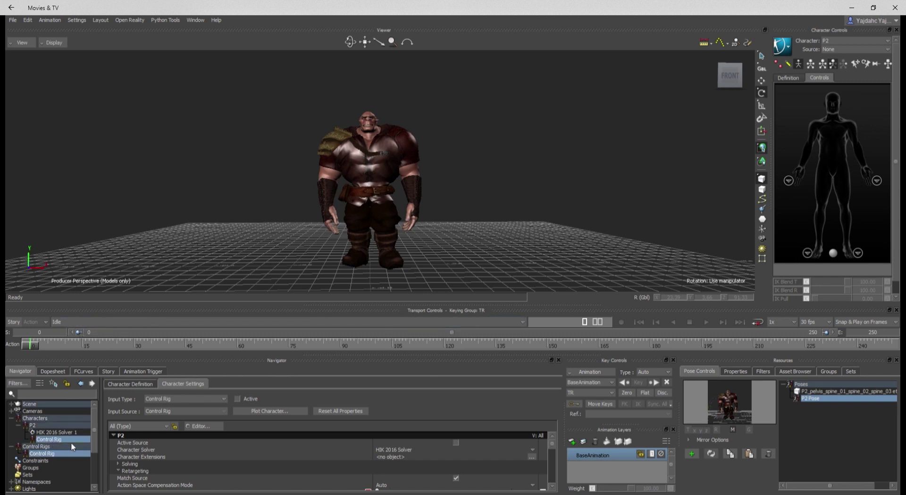
pyautogui.press('Delete')
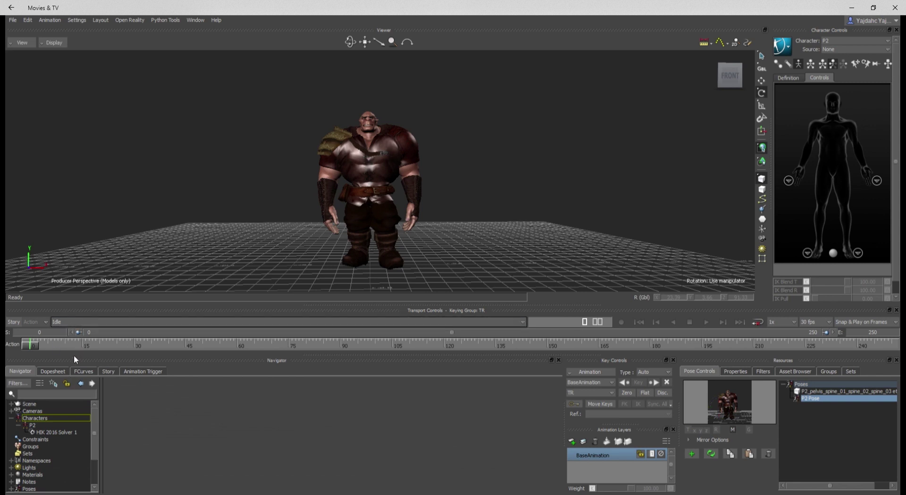
pyautogui.click(70, 392)
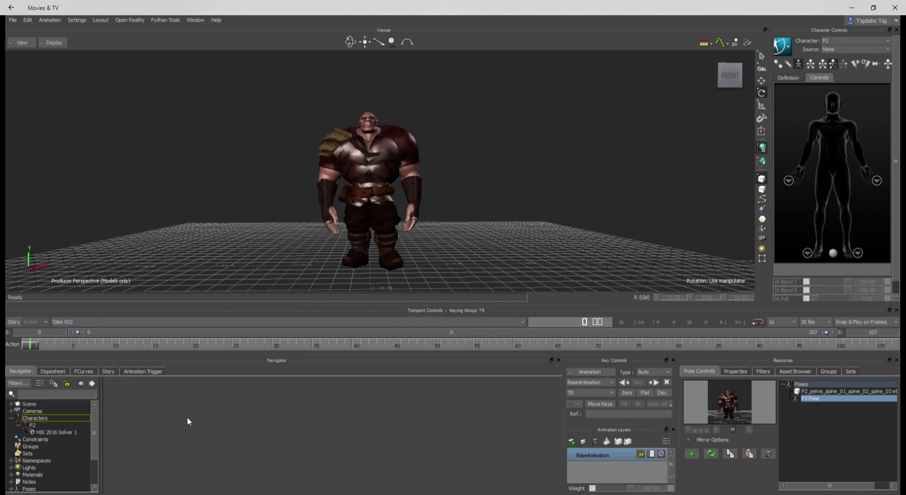
pyautogui.click(47, 426)
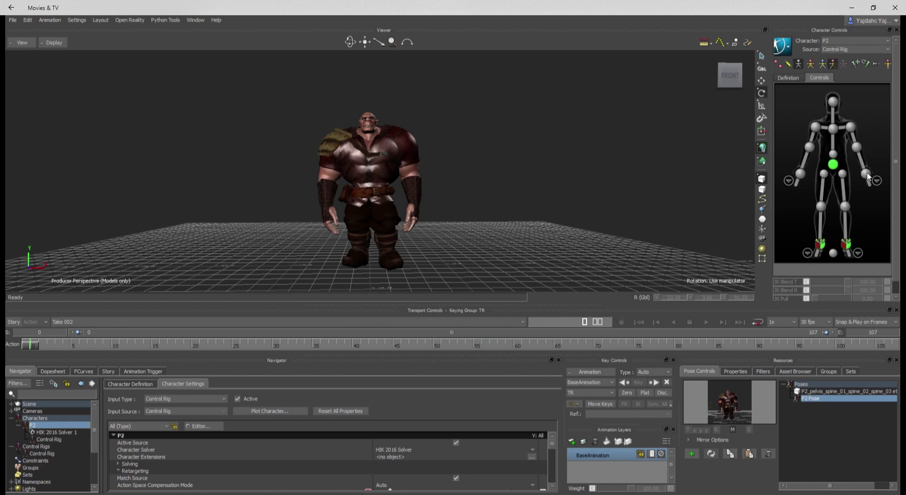
# Step: Set IK Blend T and R to 100 on both wrist effectors and the chest effector
pyautogui.click(867, 174)
pyautogui.keyDown('shift'); pyautogui.click(801, 173); pyautogui.keyUp('shift')
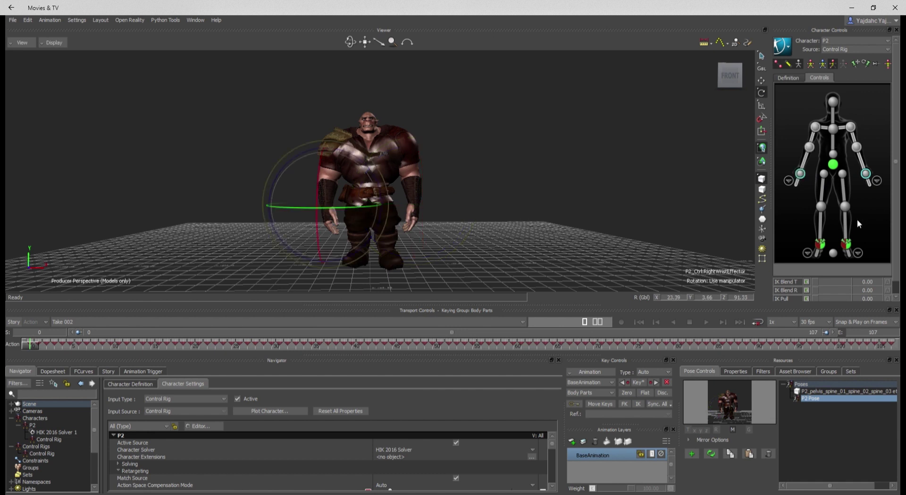
pyautogui.keyDown('shift'); pyautogui.click(833, 128); pyautogui.keyUp('shift')
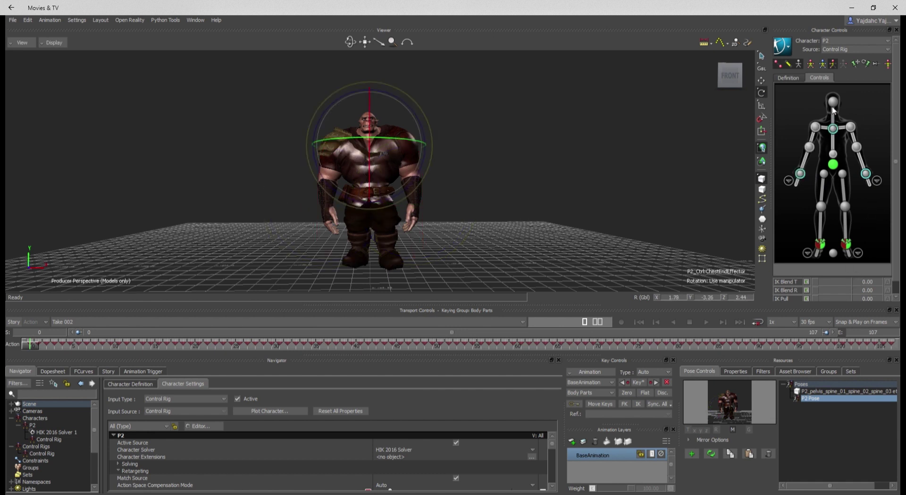
pyautogui.moveTo(818, 280); pyautogui.dragTo(892, 290)
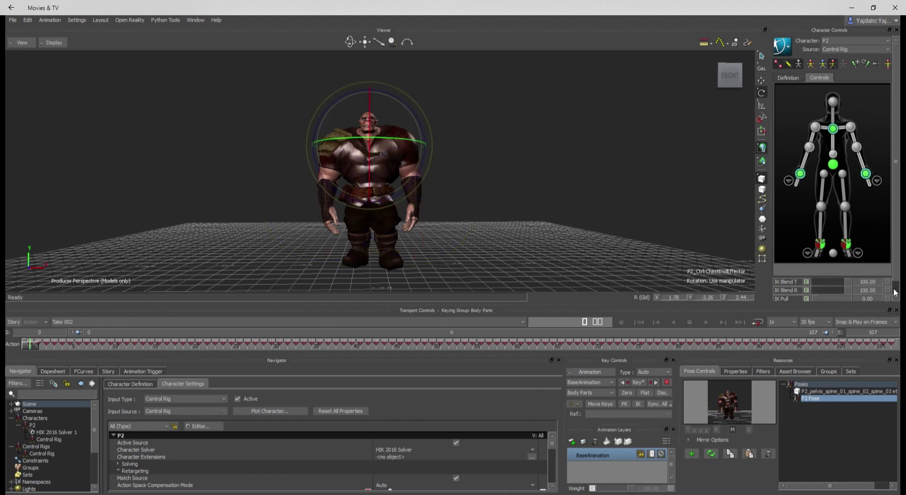
# Step: Select the head and then the whole control rig, and add AnimLayer1 above BaseAnimation
pyautogui.click(835, 102)
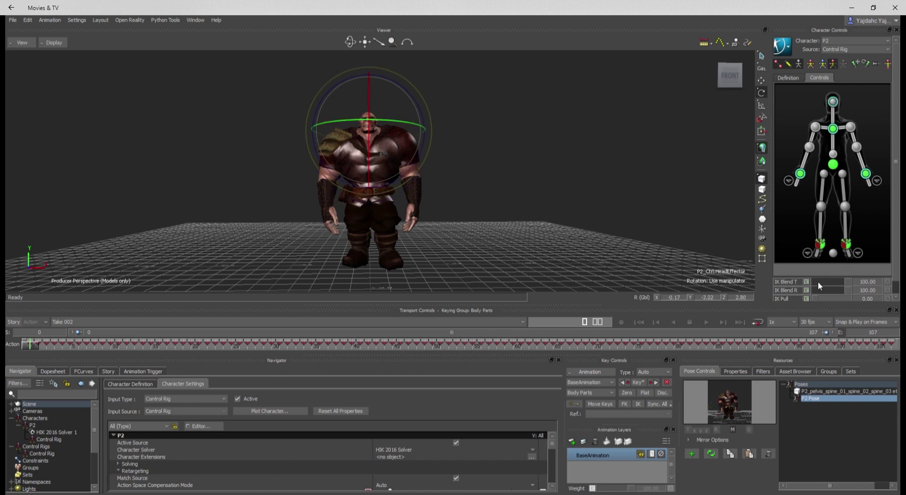
pyautogui.doubleClick(872, 225)
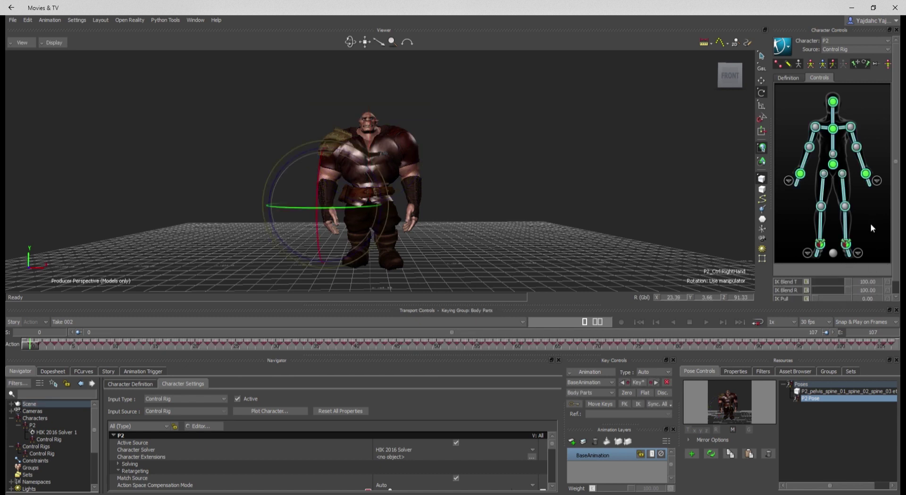
pyautogui.click(572, 442)
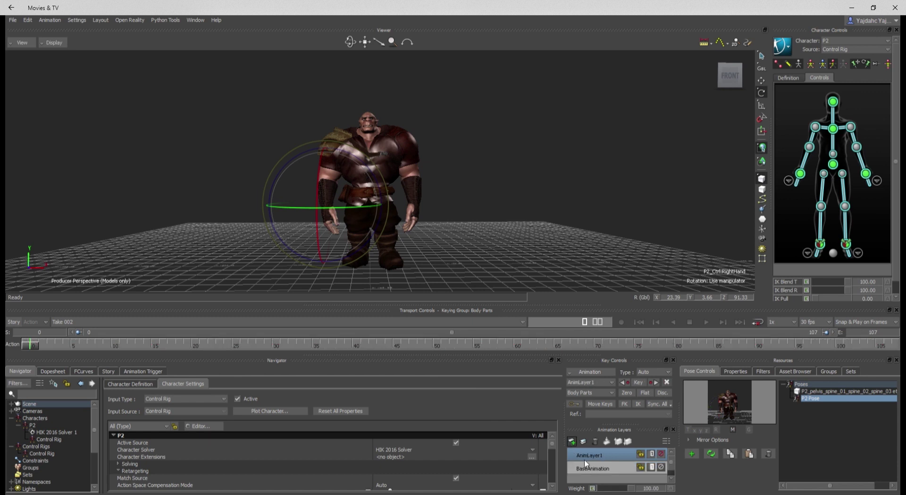
# Step: Apply P2 Pose on AnimLayer1 at the current frame, undoing a repeat and toggling Mirror
pyautogui.doubleClick(817, 398)
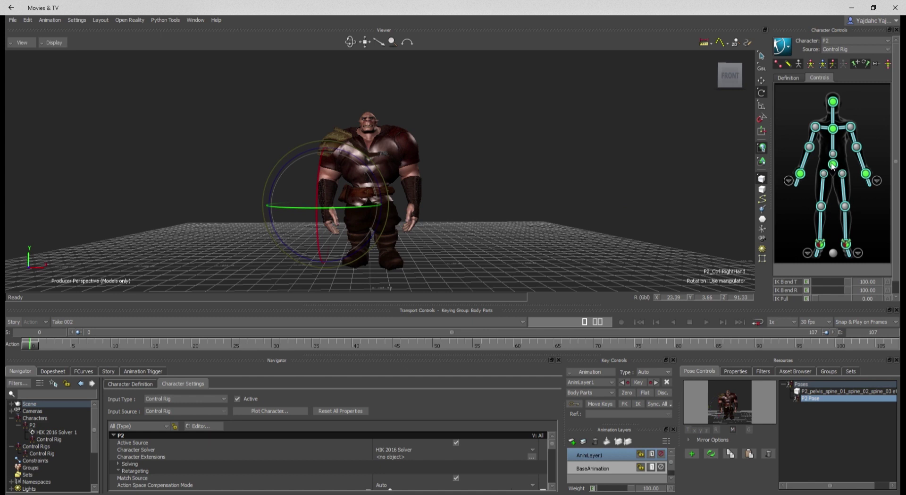
pyautogui.doubleClick(834, 398)
pyautogui.hotkey('ctrl', 'z')
pyautogui.click(733, 429)
# Step: Reapply P2 Pose around frame 37, again with the hips selected, and then at frame 0
pyautogui.moveTo(35, 345); pyautogui.dragTo(891, 346)
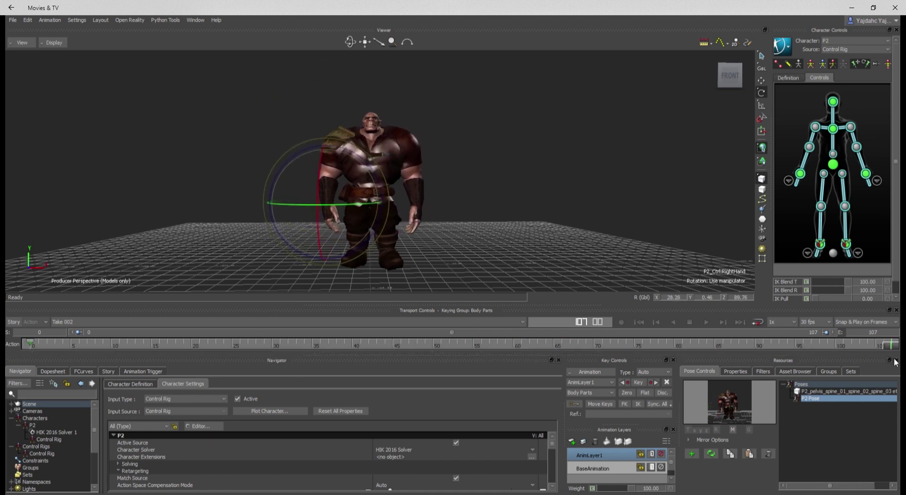
pyautogui.doubleClick(815, 399)
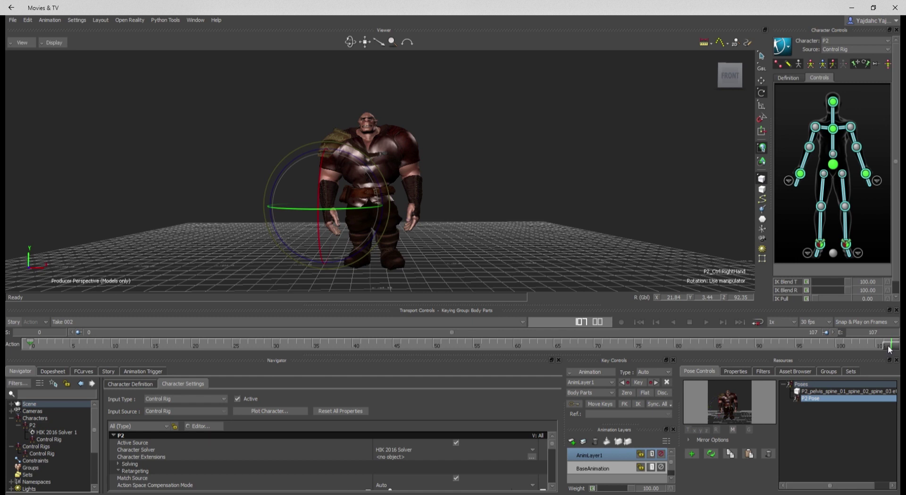
pyautogui.click(832, 166)
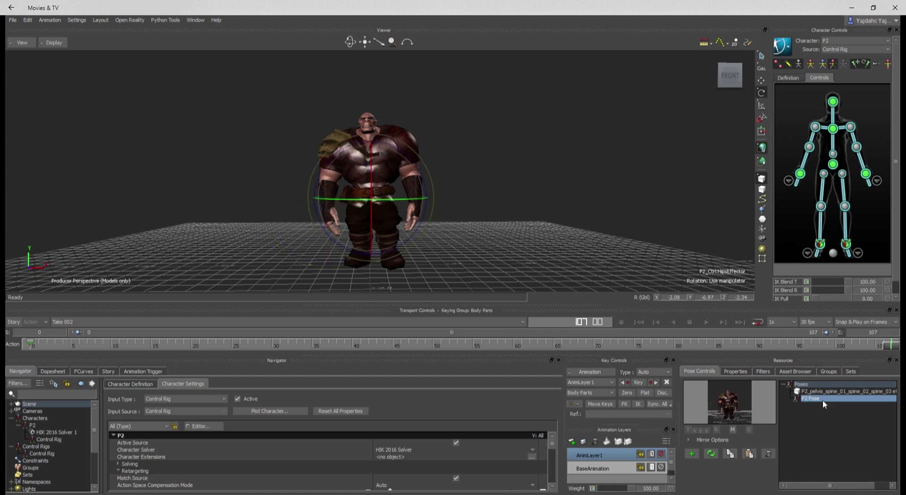
pyautogui.doubleClick(811, 398)
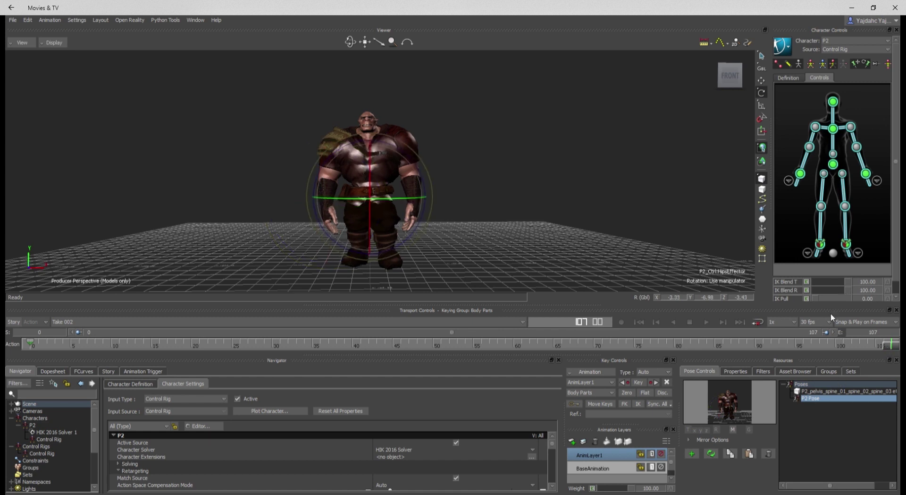
pyautogui.click(639, 322)
pyautogui.doubleClick(812, 401)
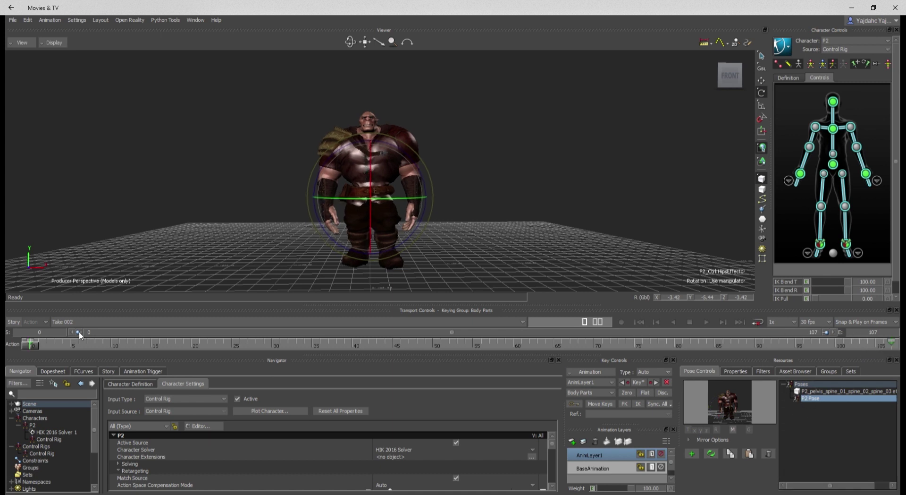
# Step: Zero the layer's body-part values, apply P2 Pose at frame 28, and make BaseAnimation current
pyautogui.moveTo(35, 347); pyautogui.dragTo(315, 364)
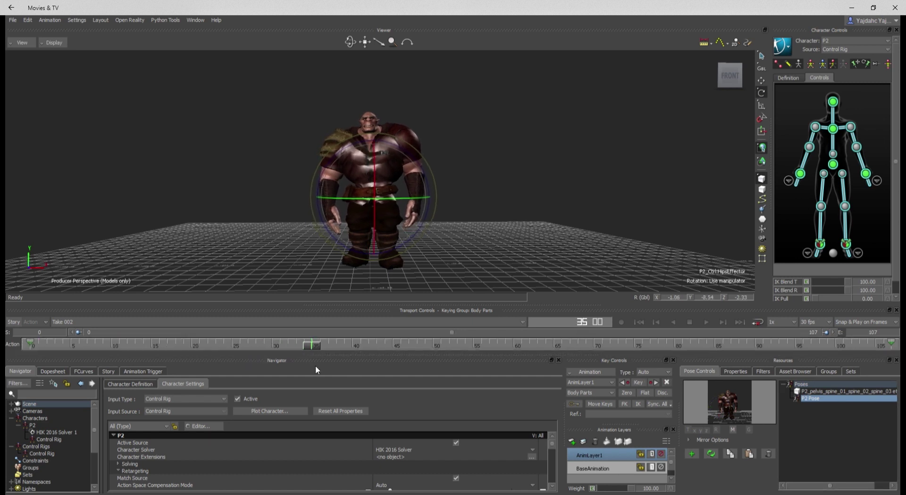
pyautogui.click(627, 392)
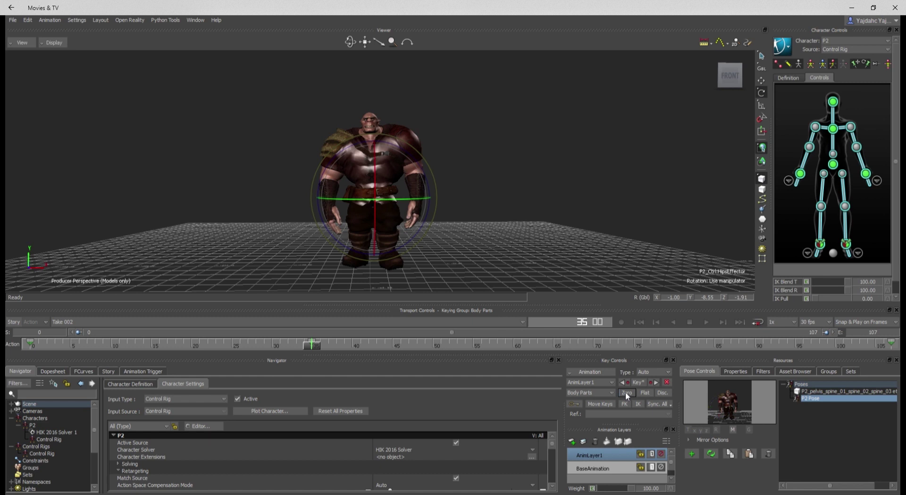
pyautogui.moveTo(314, 348); pyautogui.dragTo(36, 380)
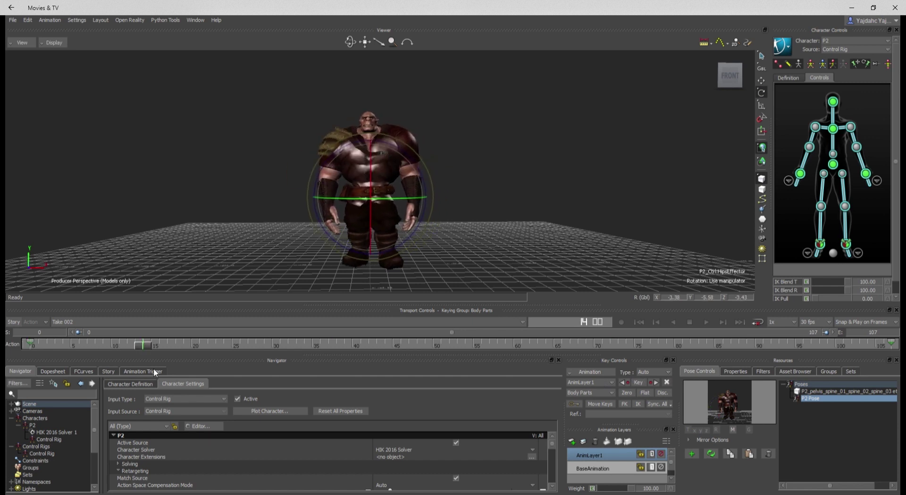
pyautogui.moveTo(310, 356); pyautogui.dragTo(261, 350)
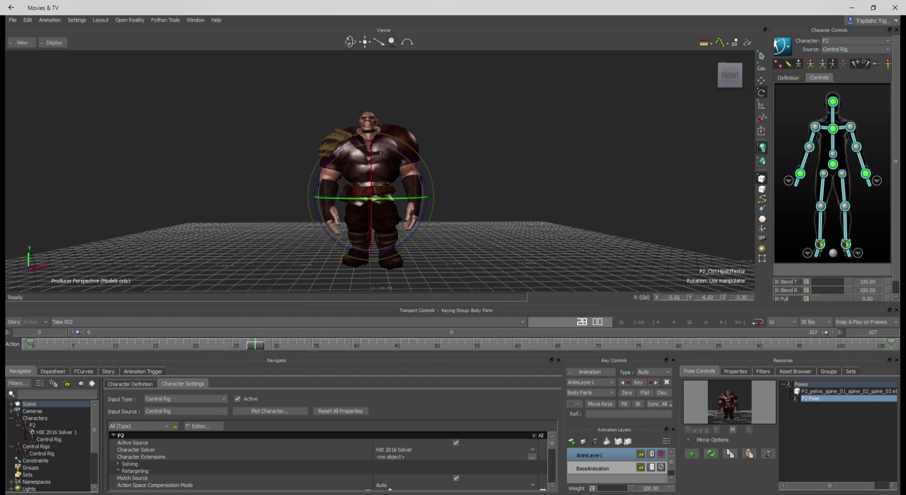
pyautogui.doubleClick(817, 398)
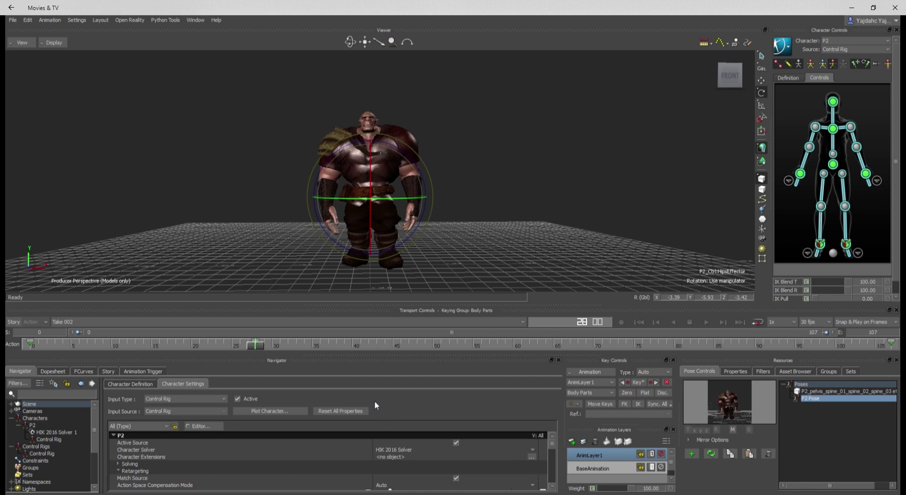
pyautogui.click(594, 466)
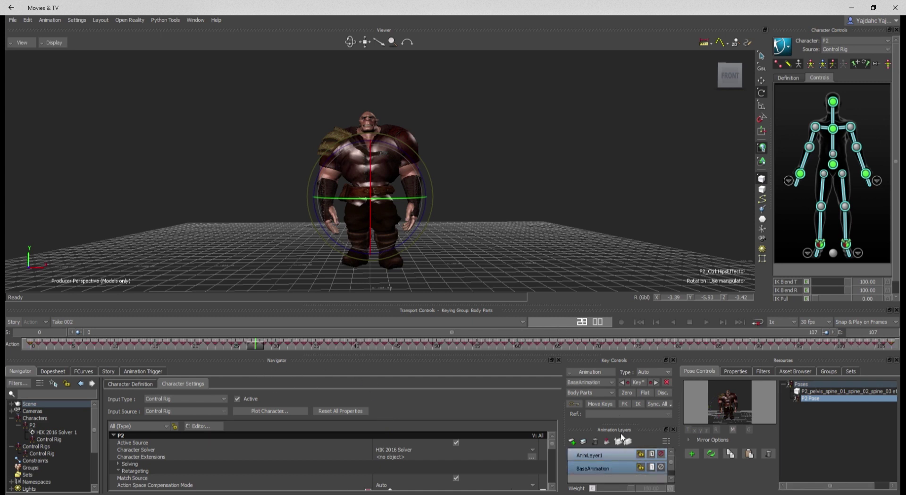
# Step: Delete BaseAnimation's keys from frame 0 to 27 on the timeline
pyautogui.keyDown('shift'); pyautogui.click(30, 343); pyautogui.keyUp('shift')
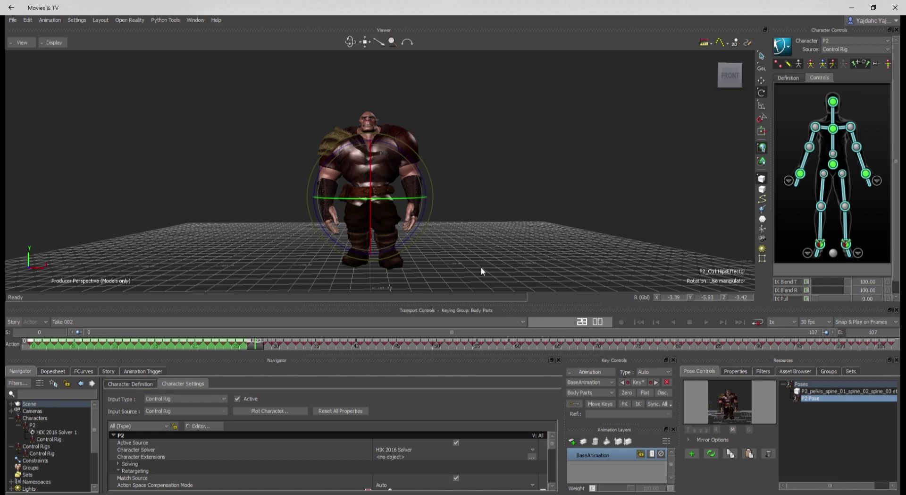
pyautogui.press('Delete')
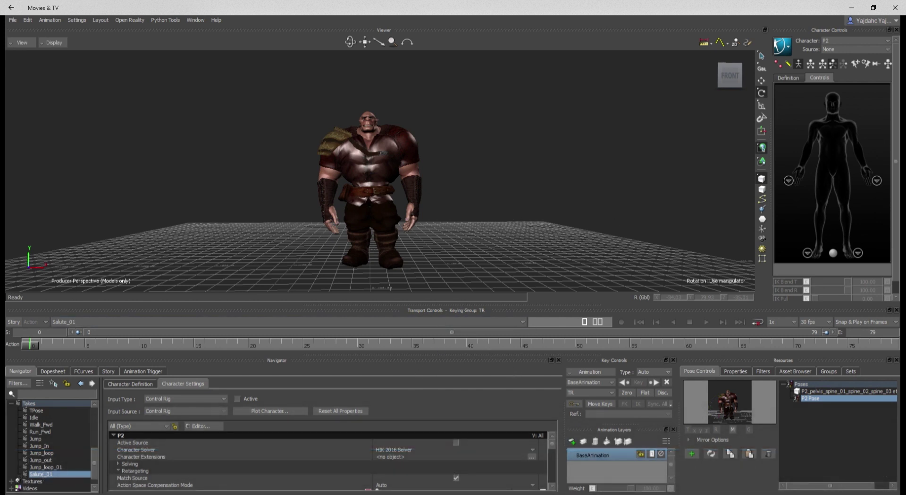
# Step: Switch the current take to Salute_01 from the Transport Controls take list
pyautogui.click(520, 481)
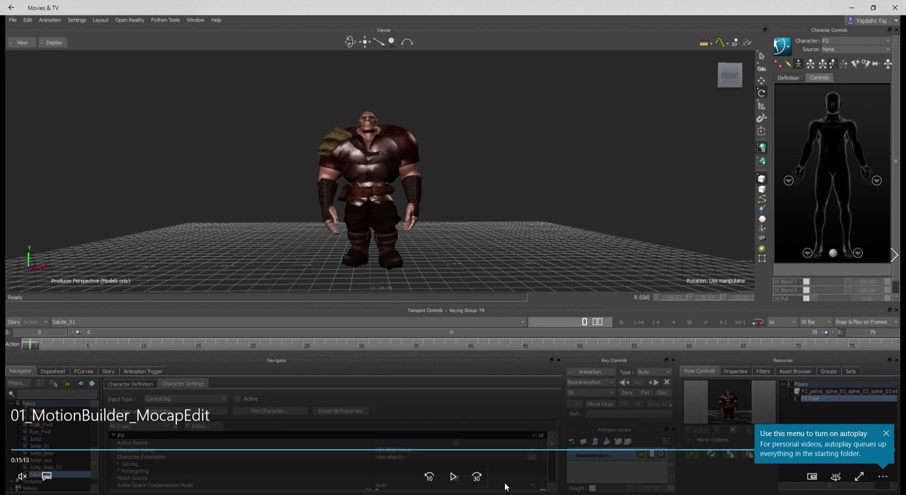